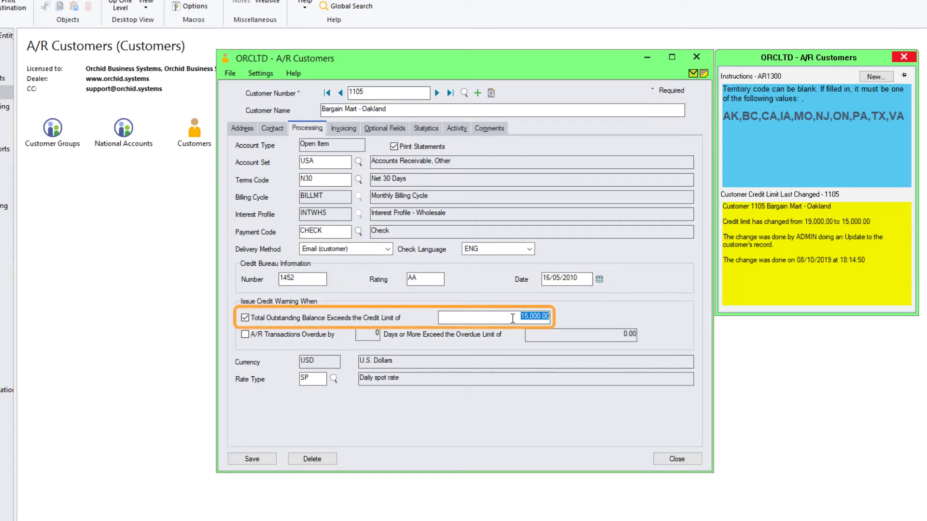
Save a credit limit of 9,000.00 for Bargain Mart - Oakland and reload the customer's notes.
text(9000)
key(Tab)
click(247, 457)
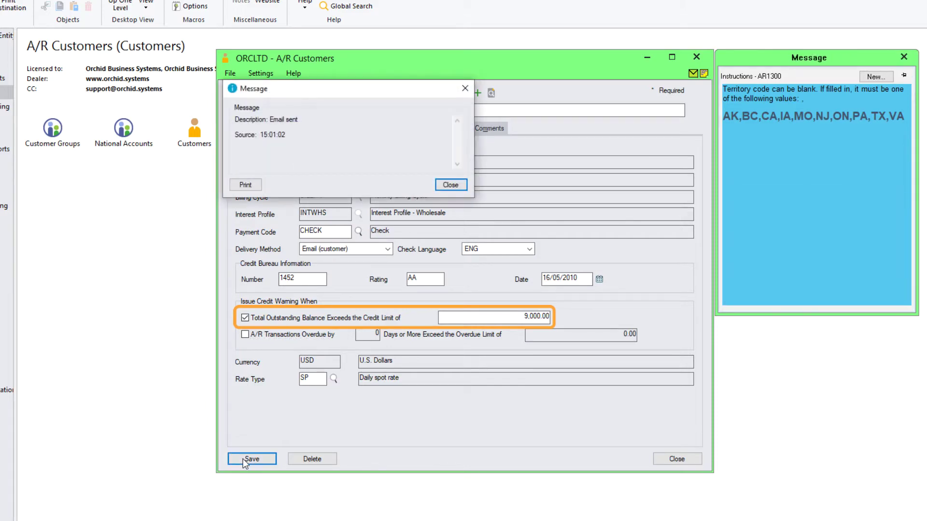
click(450, 185)
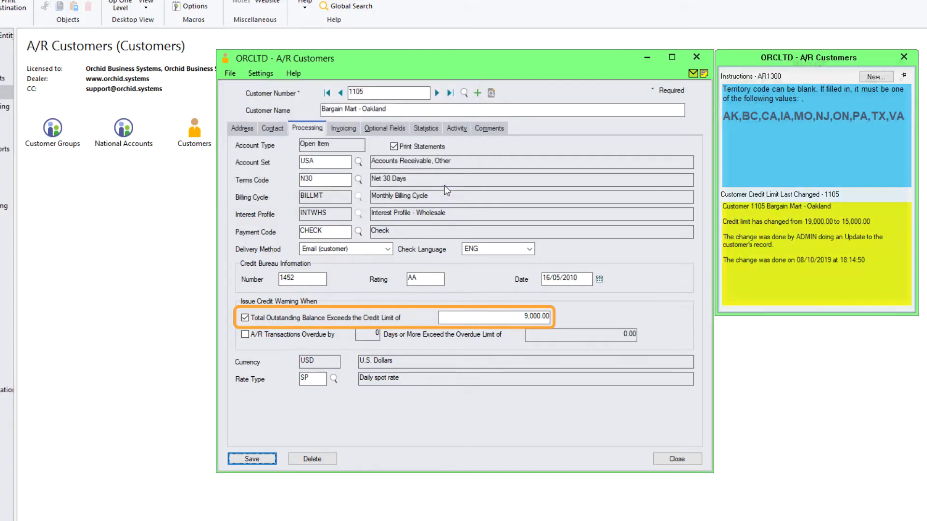
click(904, 57)
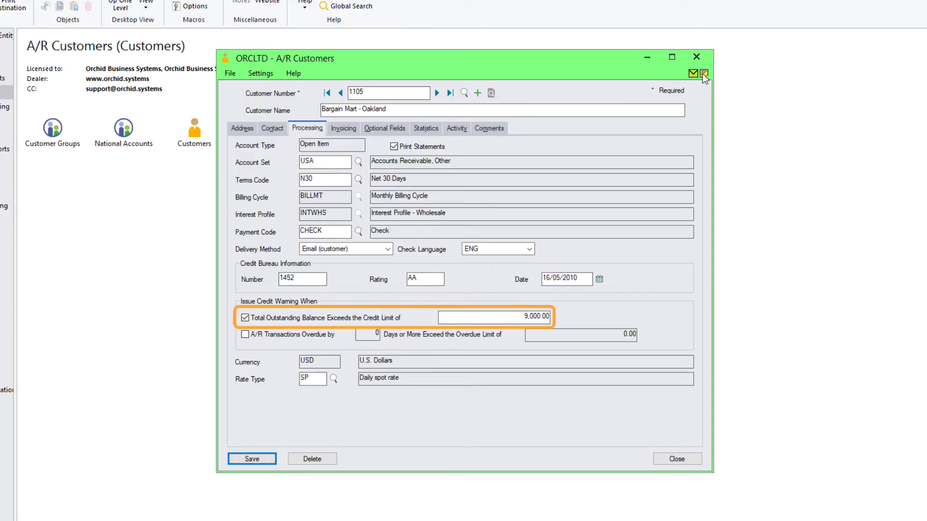
click(703, 74)
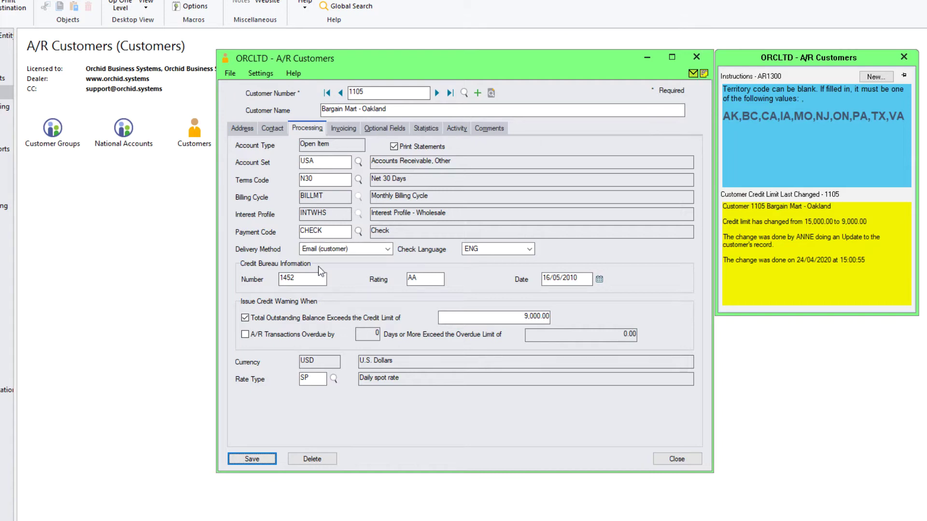
Open the Extender Log for the Bargain Mart - Oakland record and widen its window to fit all columns.
click(305, 279)
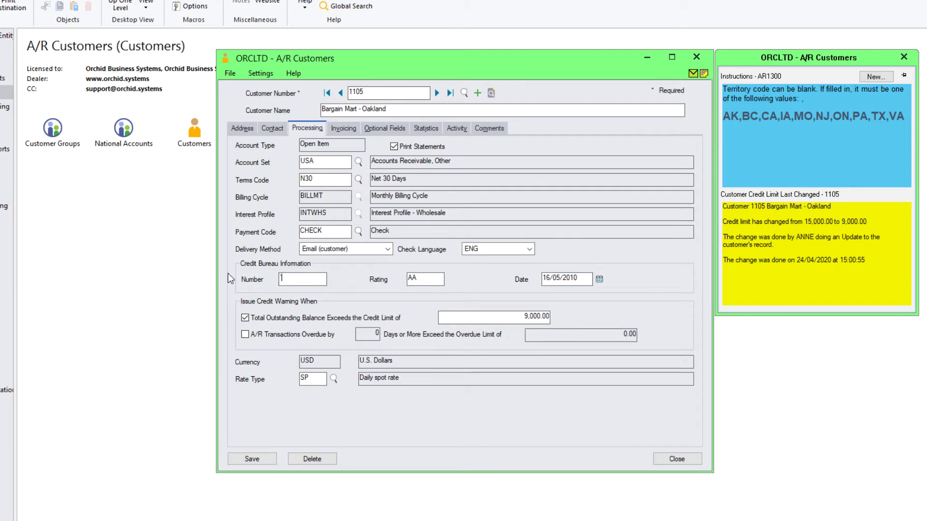
click(271, 273)
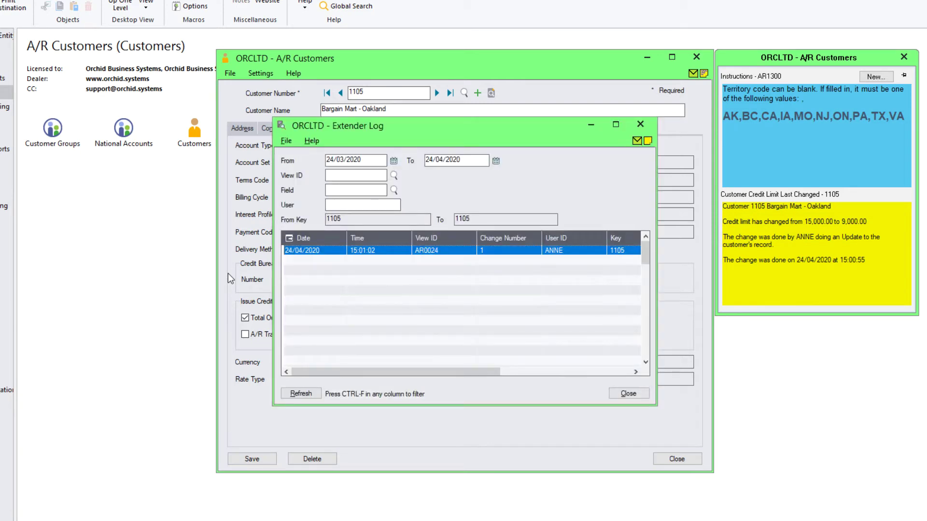
drag(656, 404, 849, 418)
drag(500, 132, 365, 126)
drag(711, 414, 777, 422)
drag(501, 131, 441, 127)
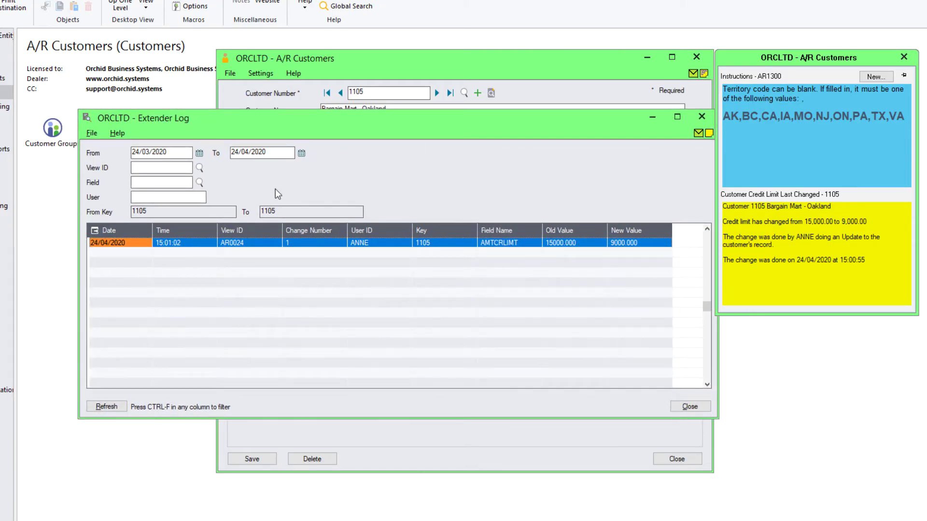
Move the Extender Log's From date back to the year 2010.
click(178, 151)
key(BackSpace)
key(BackSpace)
text(10)
key(Tab)
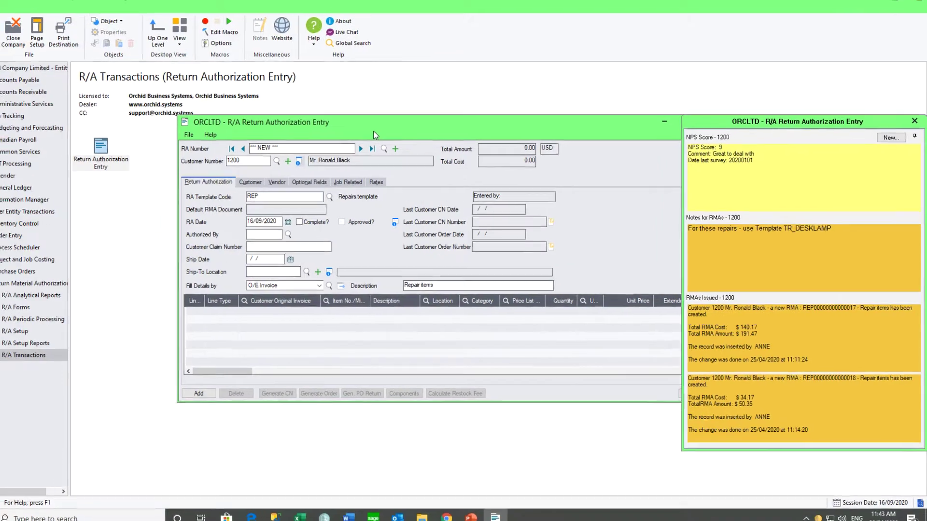
Fill the new return authorization's details from the customer's O/E invoice dated 7/08/2019.
drag(358, 126, 314, 124)
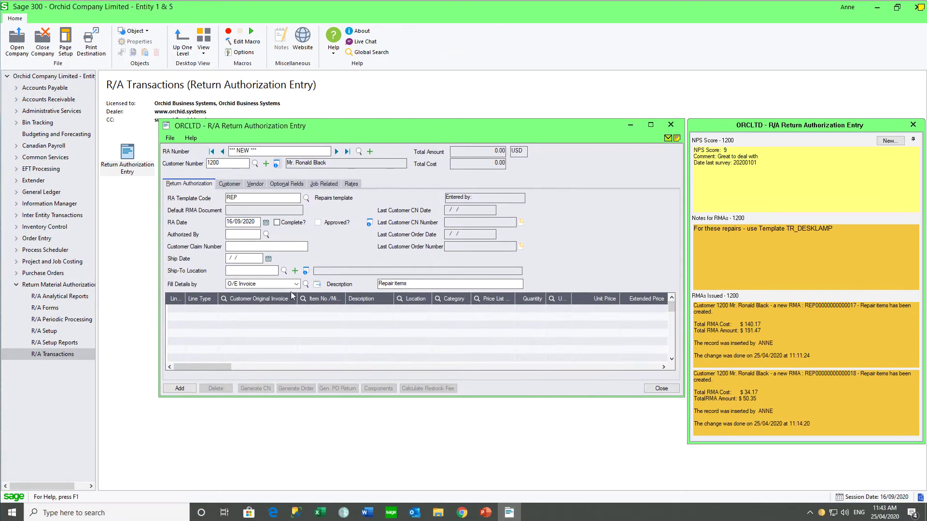
click(306, 283)
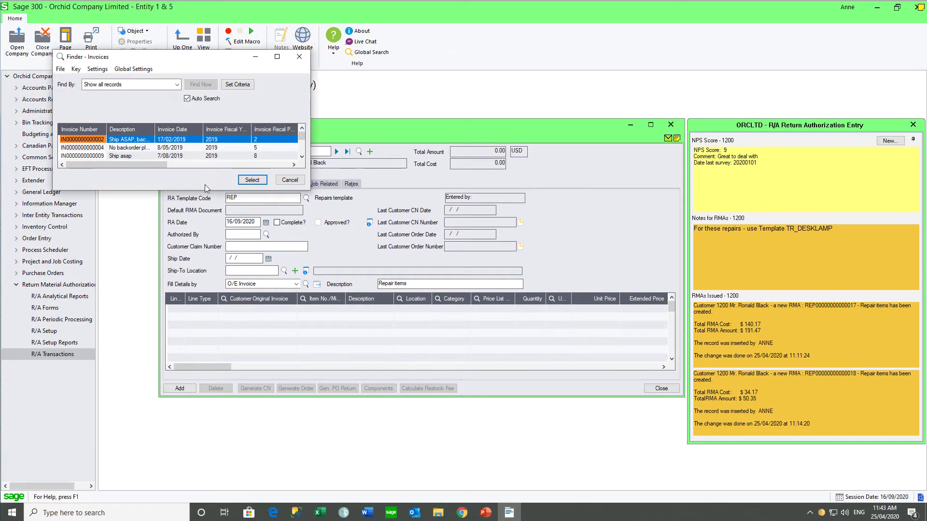
click(95, 156)
double_click(94, 156)
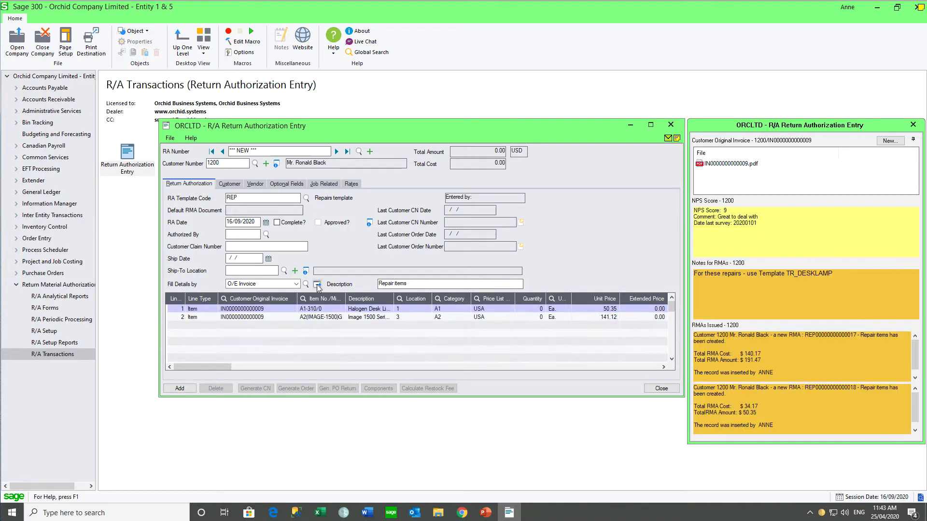
Enter return quantities of 1 for the Halogen Desk Light line and 2 for the Image 1500 line.
click(534, 317)
text(2)
key(Tab)
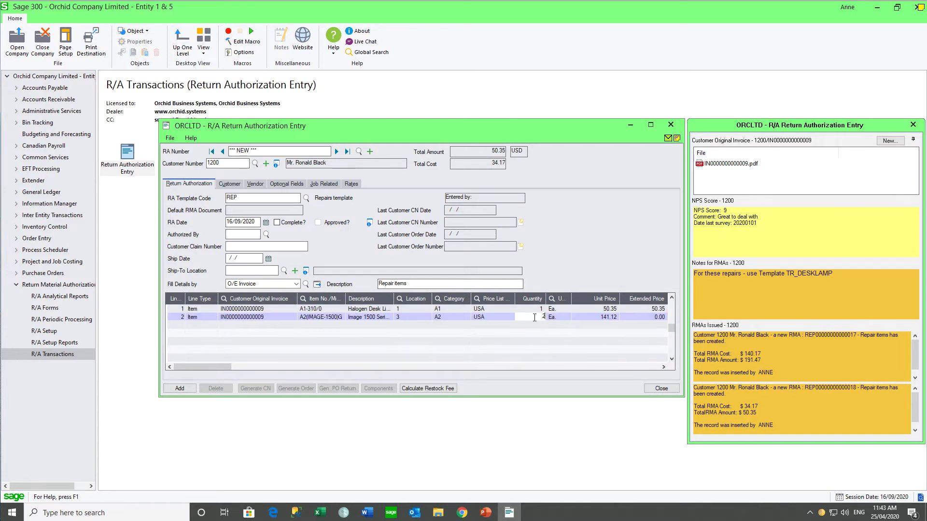
Add the return authorization without printing the RA instruction, and show its notes in an enlarged notes window.
click(177, 388)
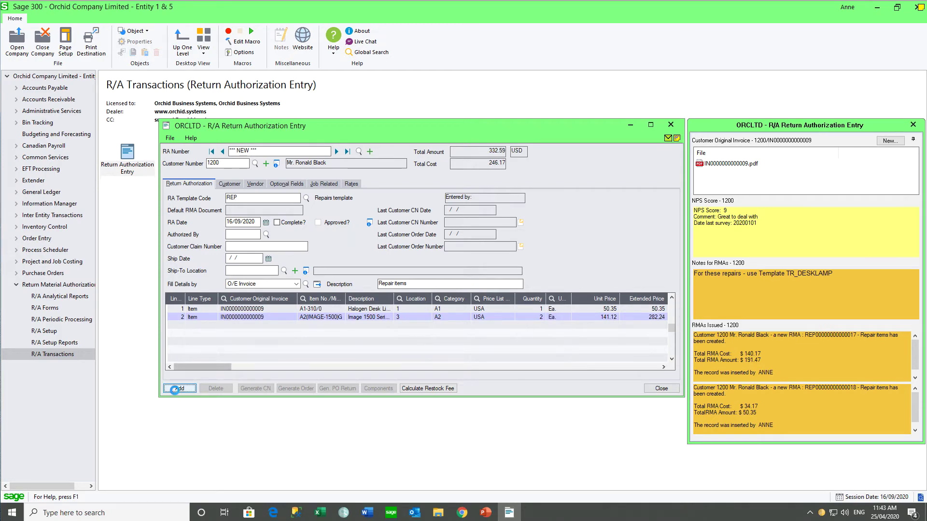
click(177, 389)
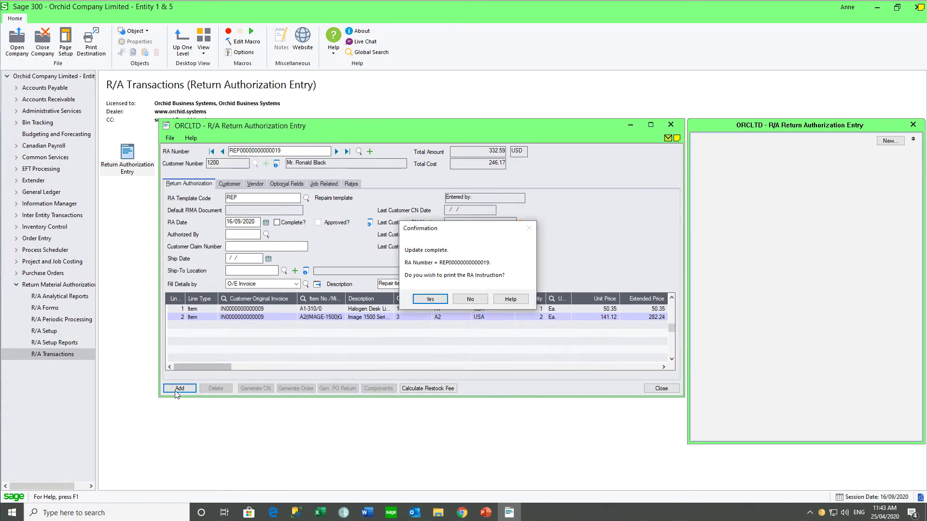
click(470, 300)
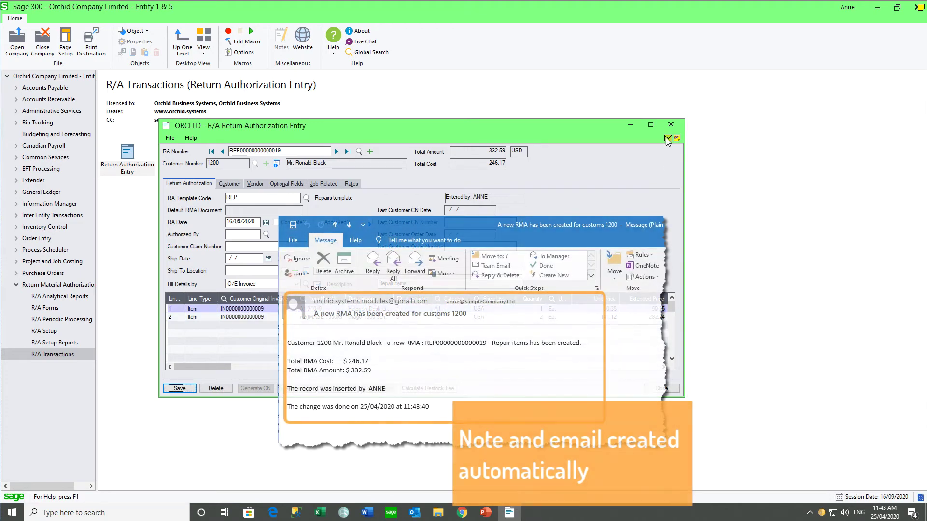
click(677, 138)
drag(735, 443, 734, 482)
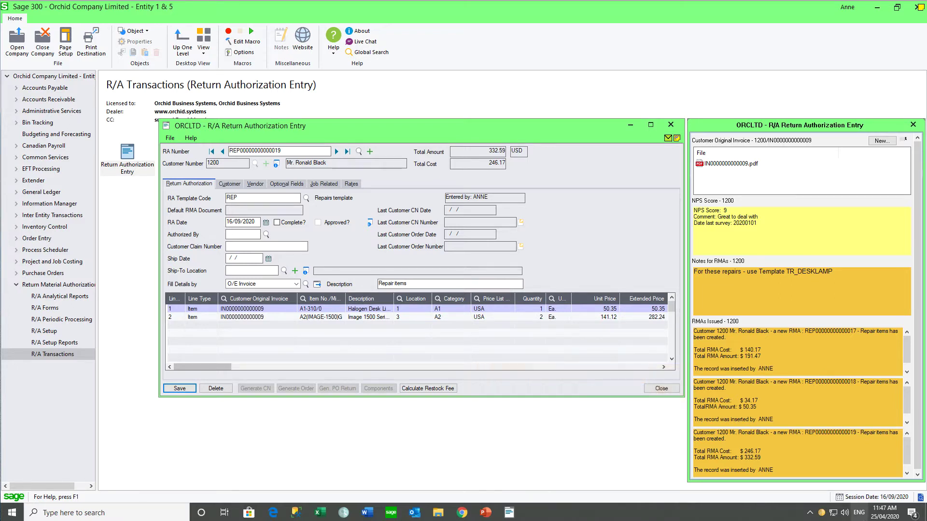
Open the A/R Customer Inquiry to review the customer's issued RMA notes and credit status.
click(17, 99)
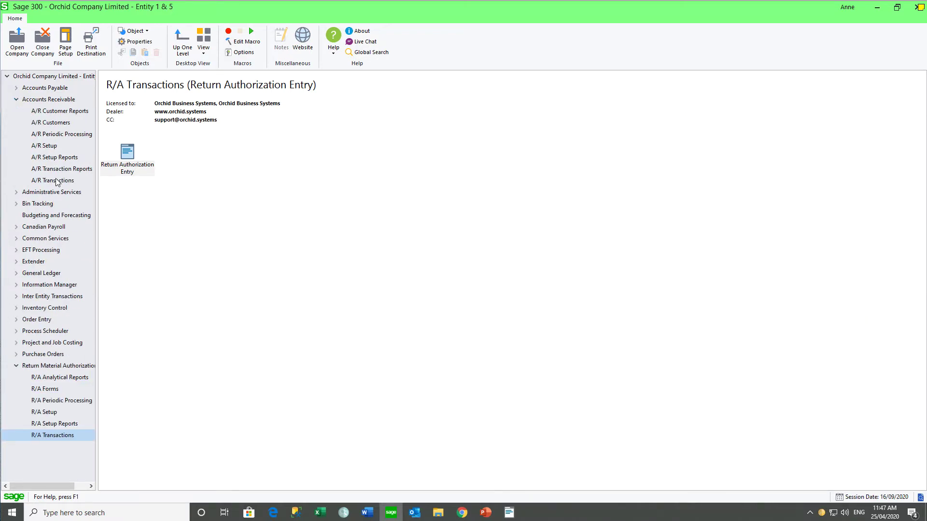
click(61, 123)
double_click(301, 153)
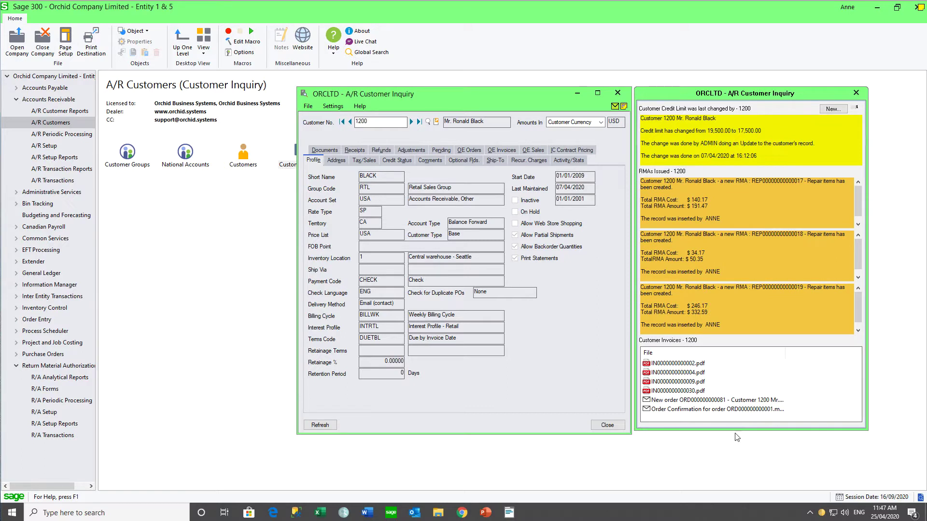
drag(733, 429, 734, 433)
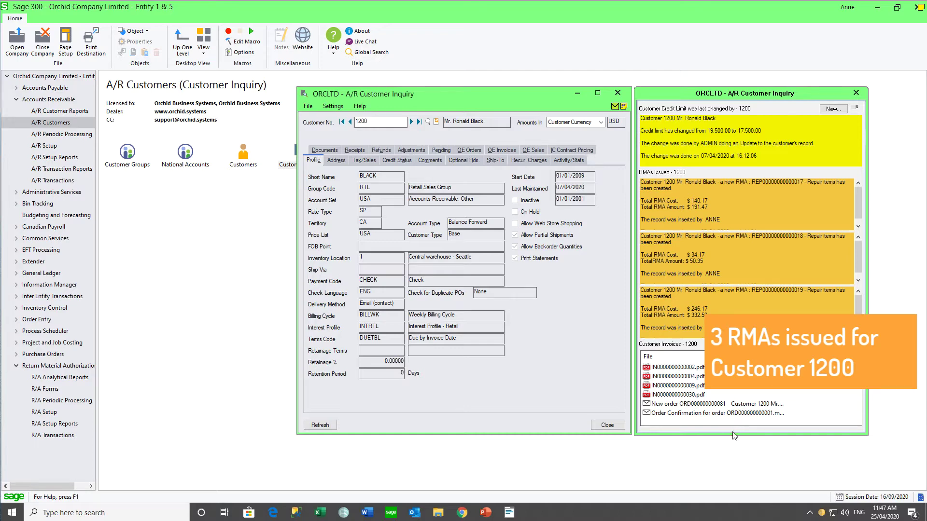
click(389, 160)
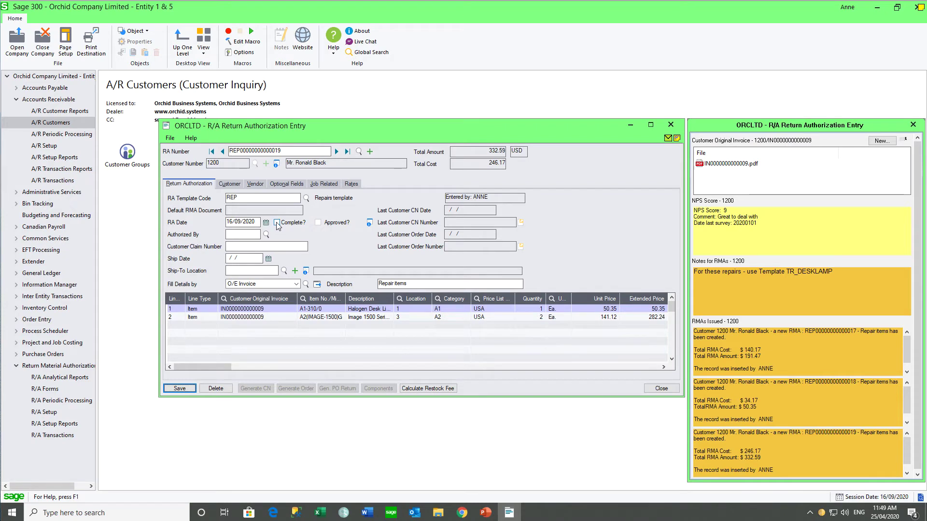
Mark the new repair return authorization as Complete and save it.
click(277, 223)
click(180, 389)
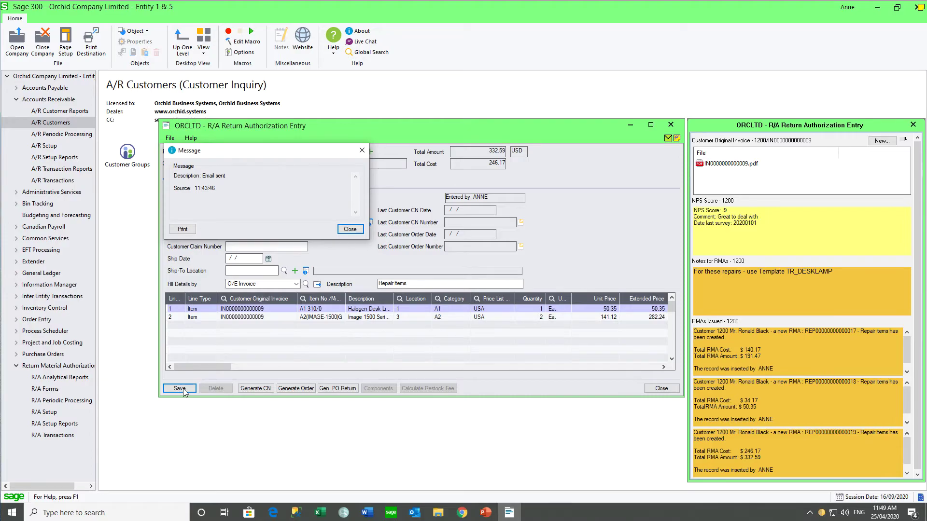
key(Return)
Open the Extender Log for the return authorization and examine the latest COMPLETE field change.
click(264, 245)
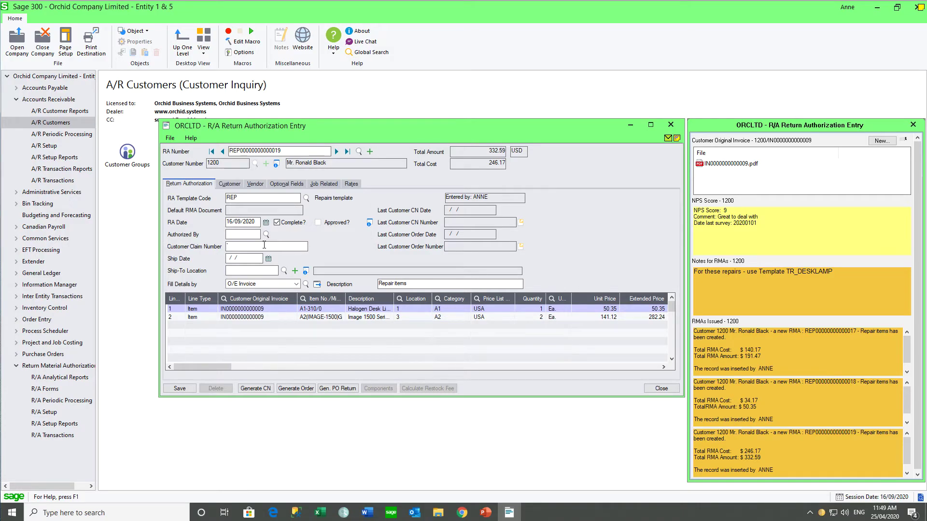
key(ctrl+shift+l)
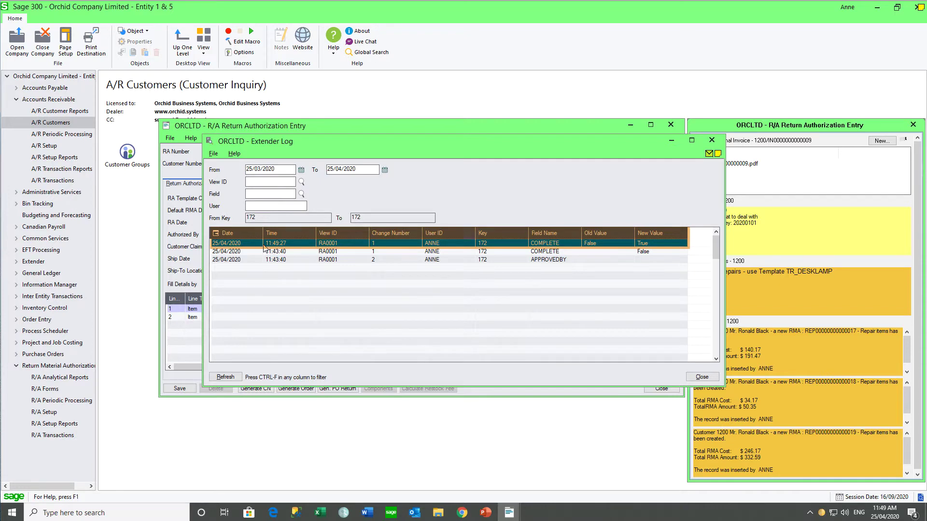
double_click(264, 248)
Review the VENDORINTEGRATION event type's Run Program action and the VendorIntegration.exe {IDVEND} part of its command, and close it.
click(418, 217)
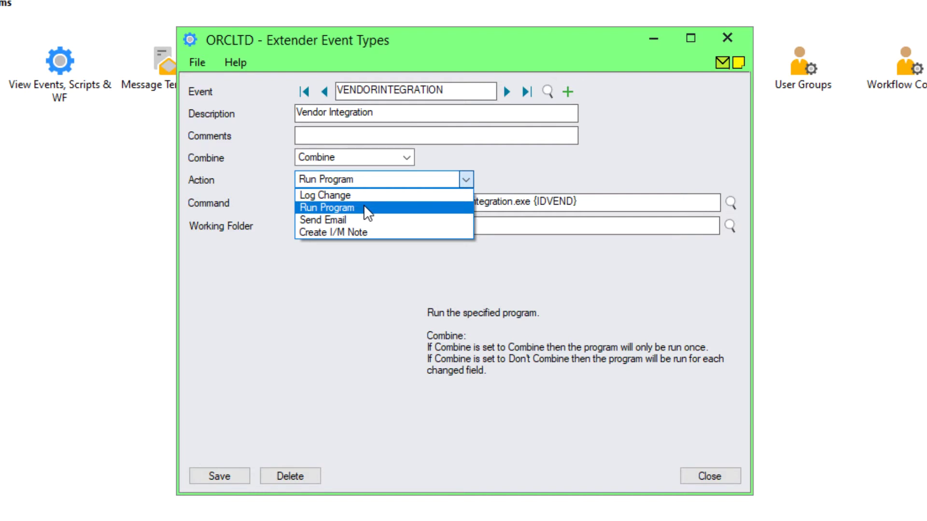
click(364, 208)
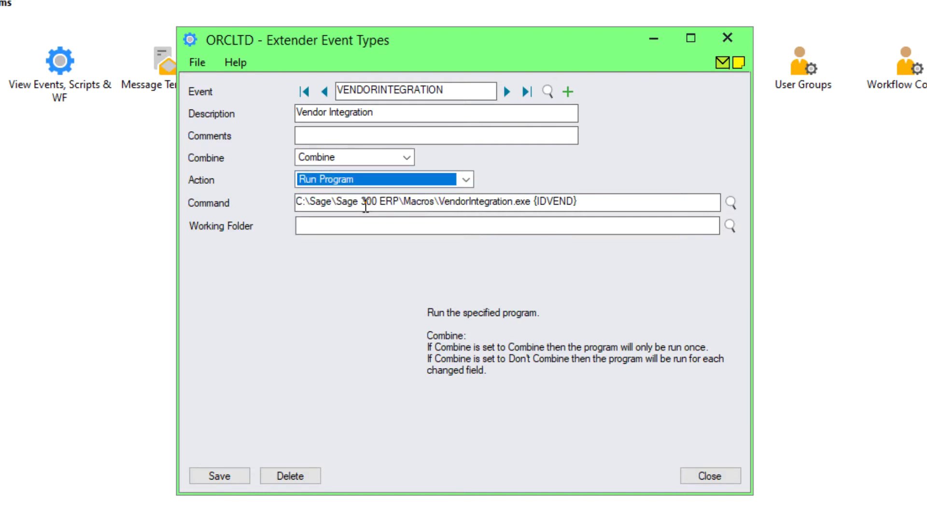
drag(589, 202, 440, 202)
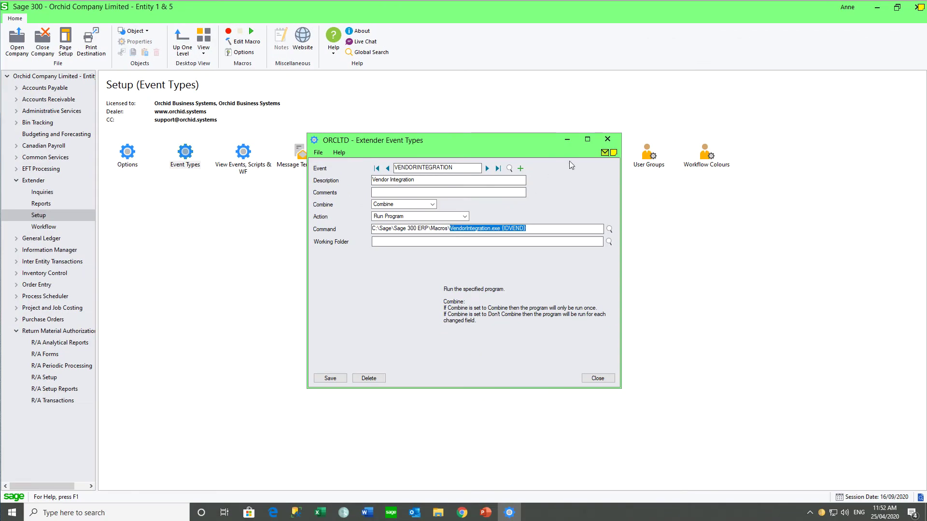
click(607, 140)
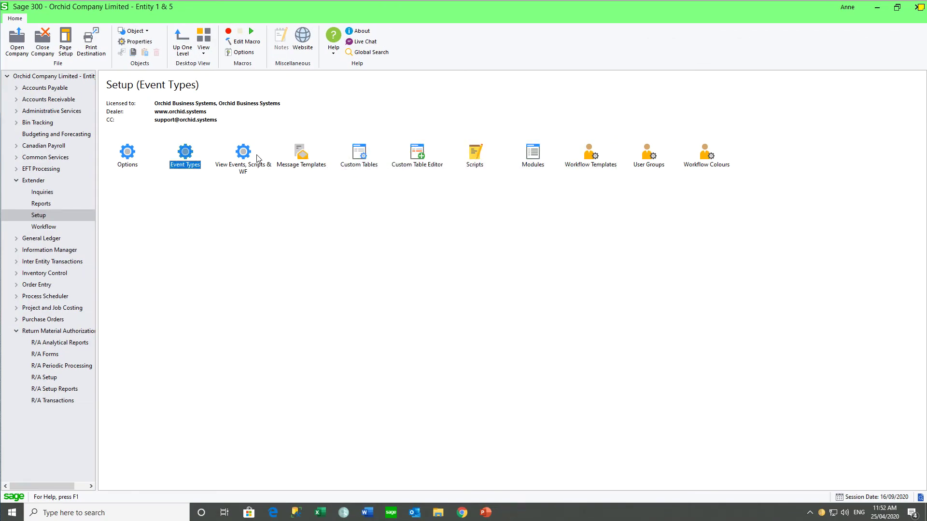
Open View Events, Scripts and Workflow and check the record-level events at the start of the AP0015 Vendors field list.
double_click(258, 159)
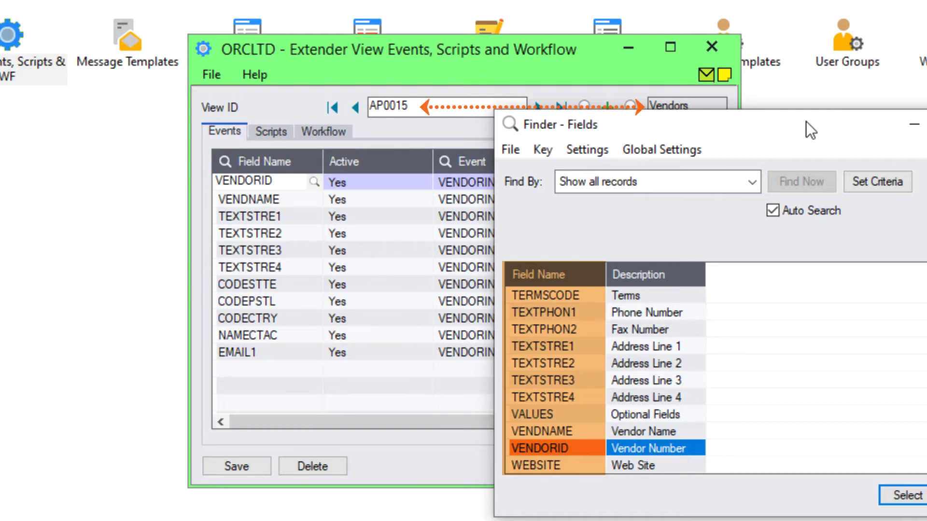
key(Page_Up)
key(Home)
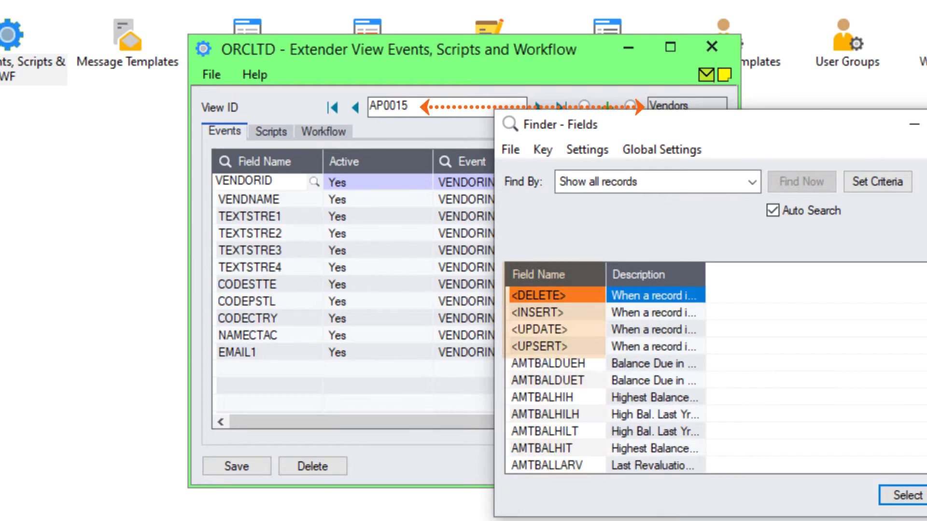
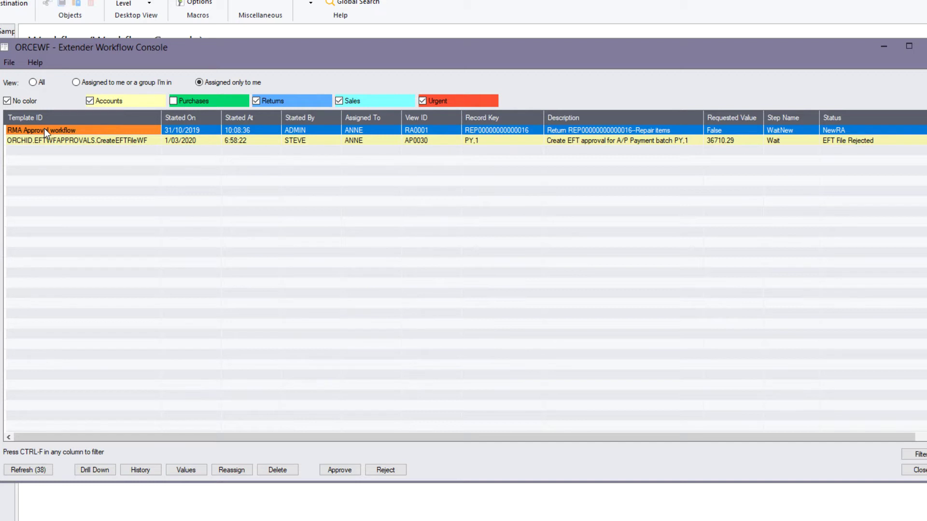
Examine the RMA Approval workflow's drill-down options and its history log in the Workflow Console.
click(93, 471)
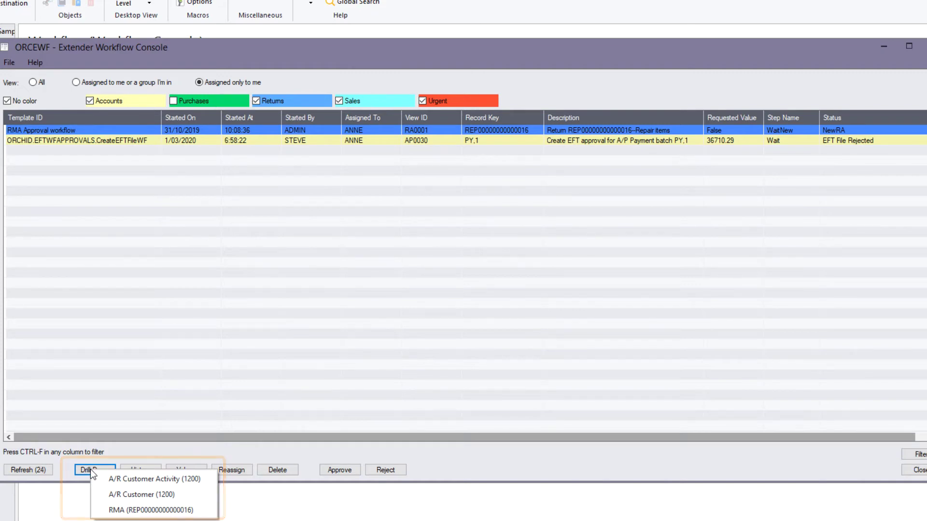
click(145, 469)
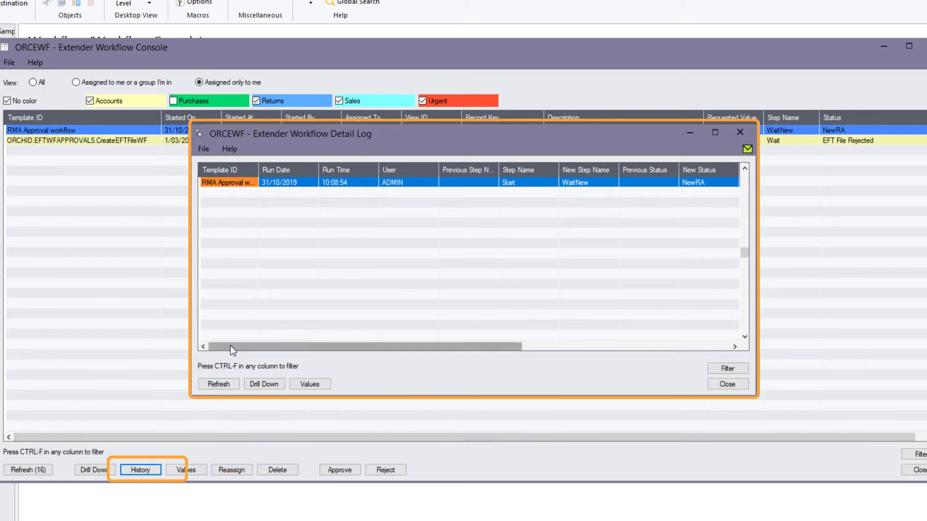
mouse_move(230, 345)
mouse_down()
mouse_move(296, 344)
mouse_move(219, 349)
mouse_up()
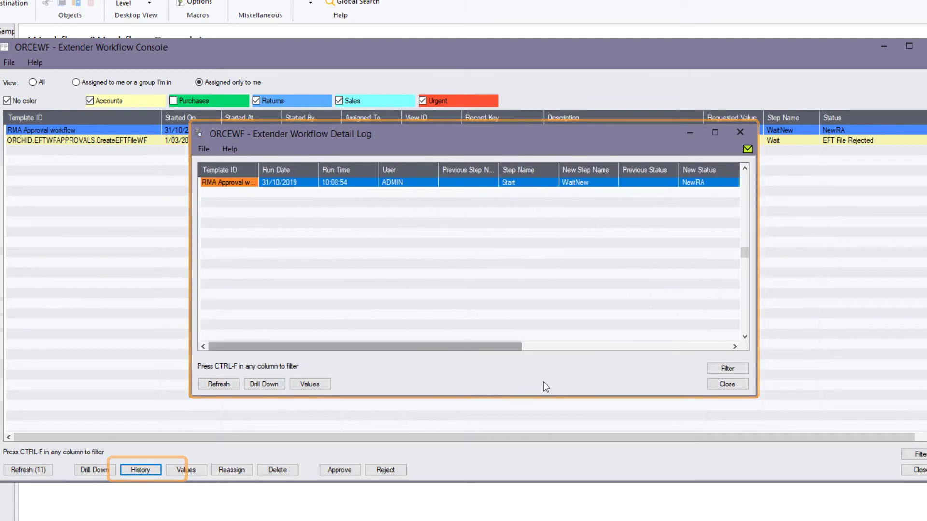
click(727, 385)
Display the stored workflow values and look through the list.
click(186, 470)
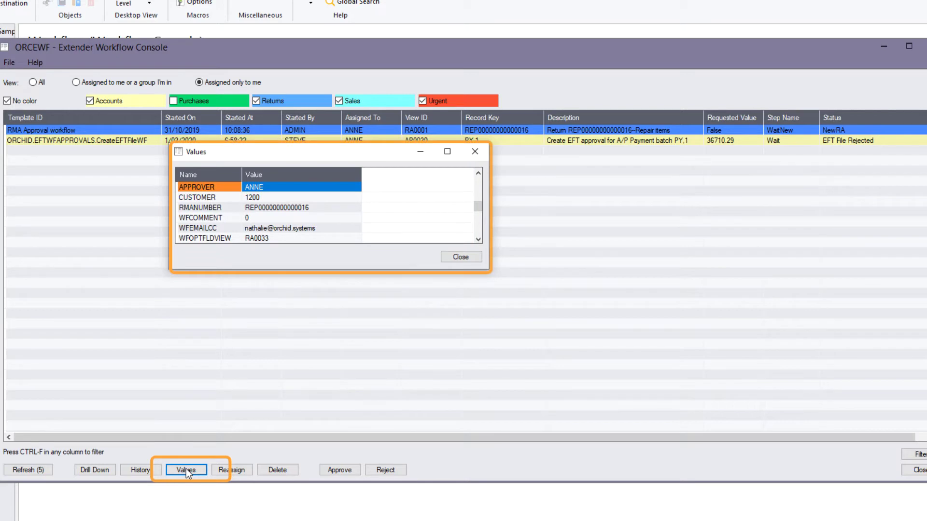
click(478, 239)
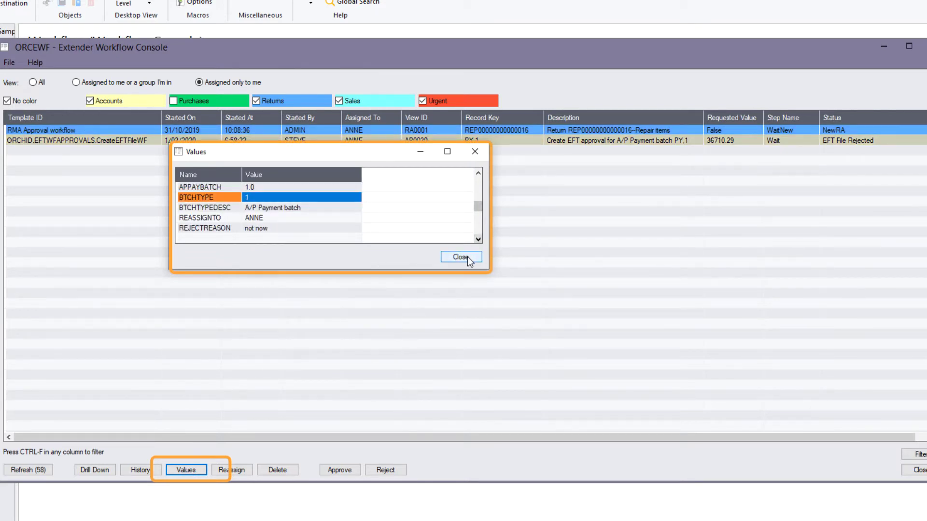
Close the workflow values, drill down from the RMA Approval workflow to its return authorization, and close that document after reviewing it.
click(467, 257)
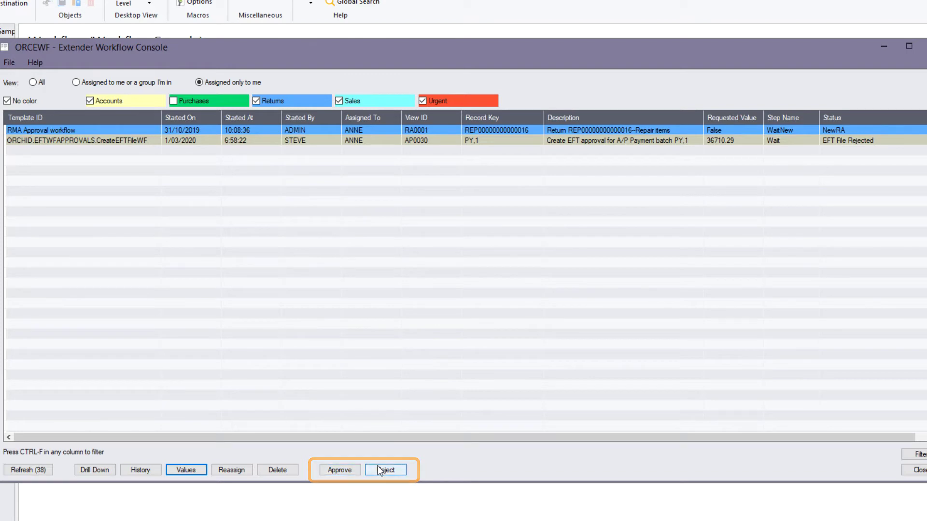
click(99, 130)
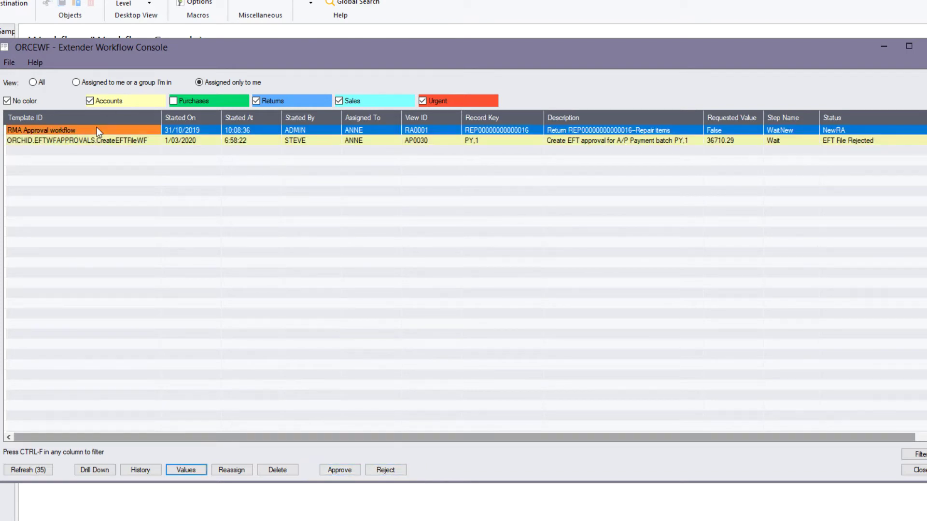
click(95, 471)
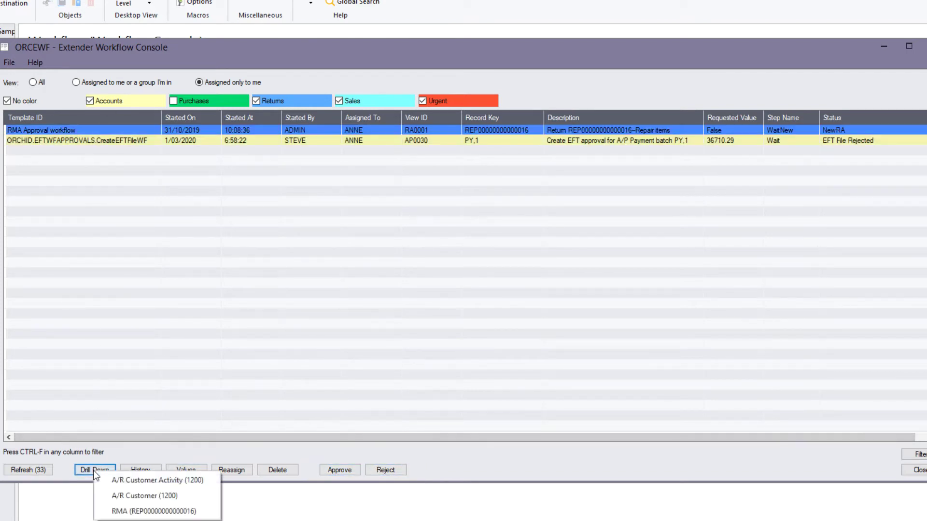
click(116, 513)
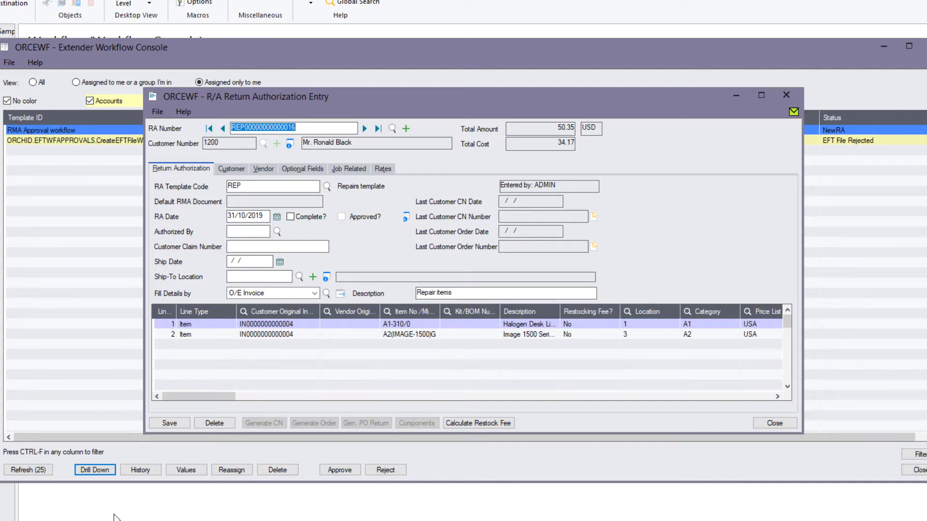
click(786, 96)
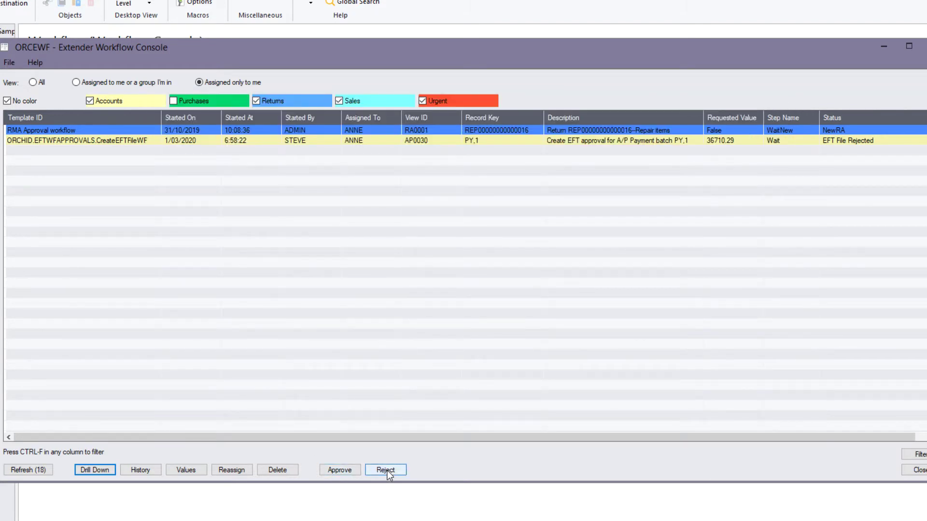
List workflows assigned to me or my groups, then check the workflow actions on the sales order behind the OE Order Approval started 29/10/2019.
click(76, 83)
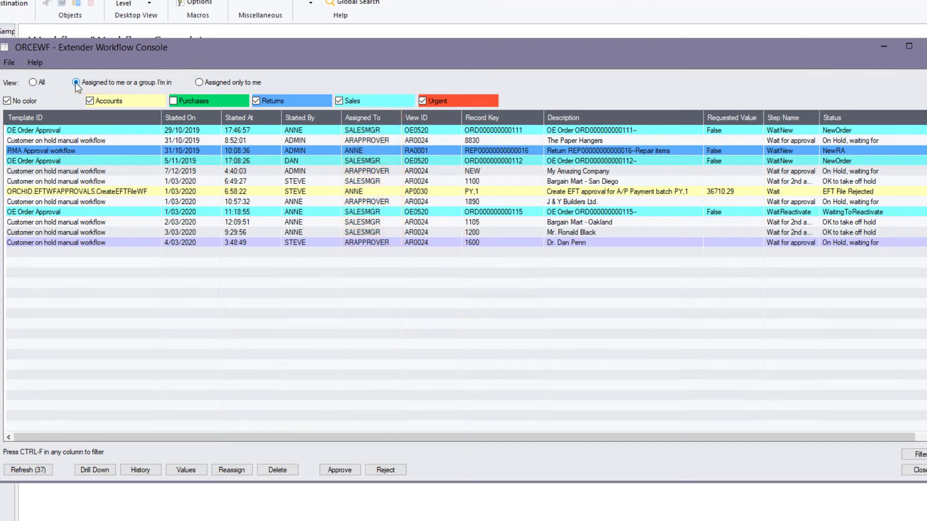
click(18, 131)
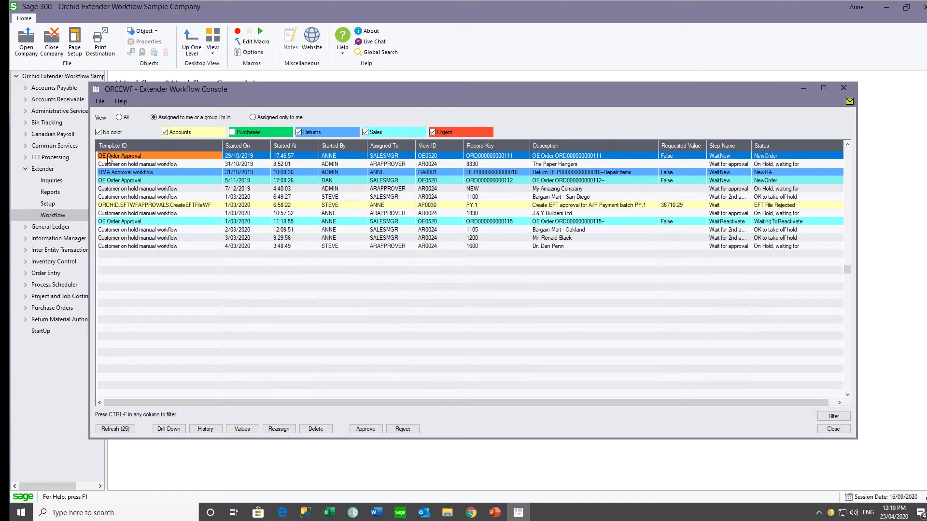
click(168, 428)
click(179, 467)
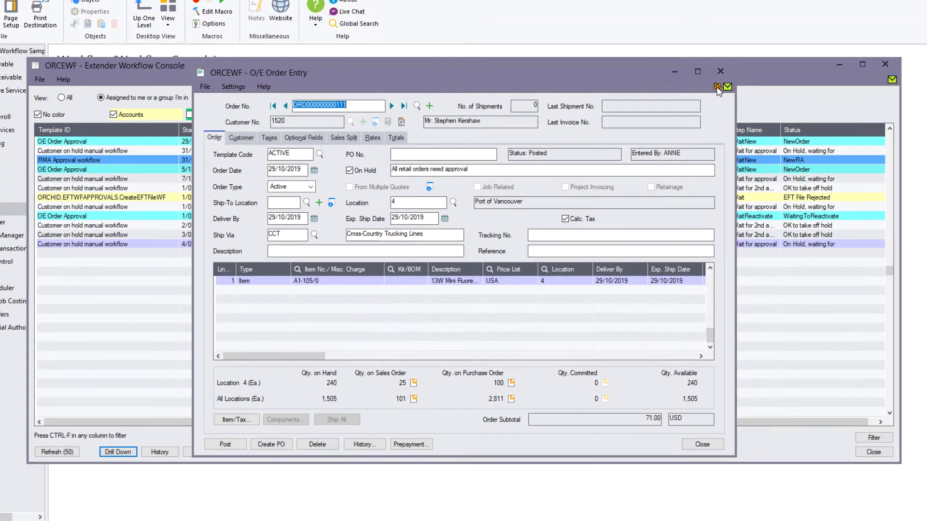
click(739, 76)
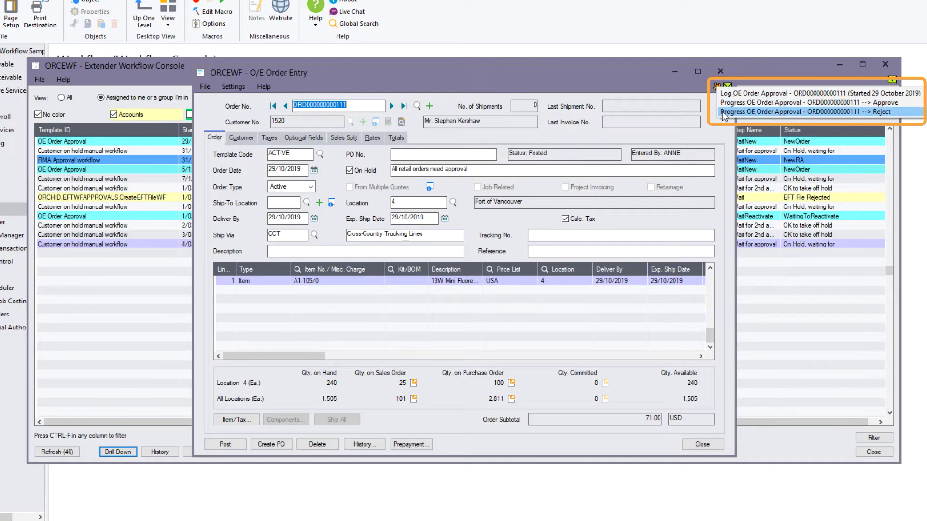
click(720, 71)
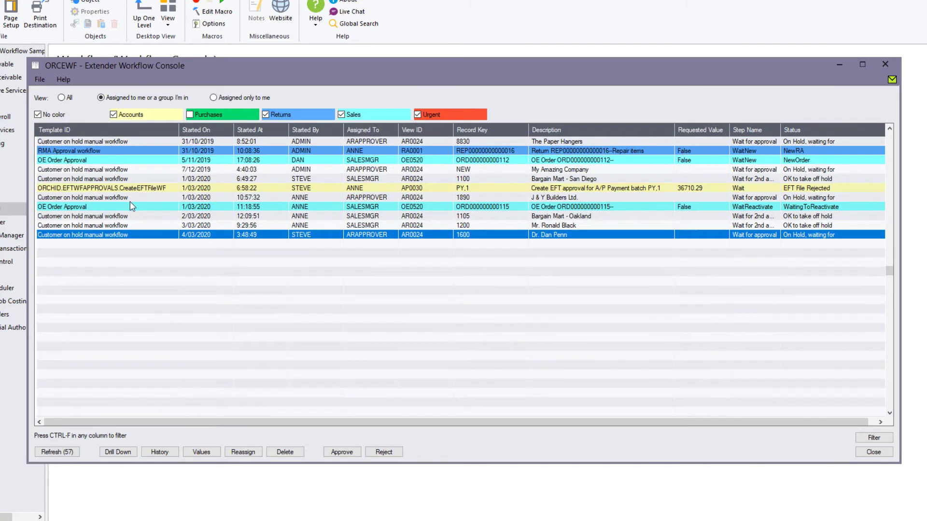
Approve the OE Order Approval workflow at the WaitReactivate step with the approval comment "ok to go".
click(126, 206)
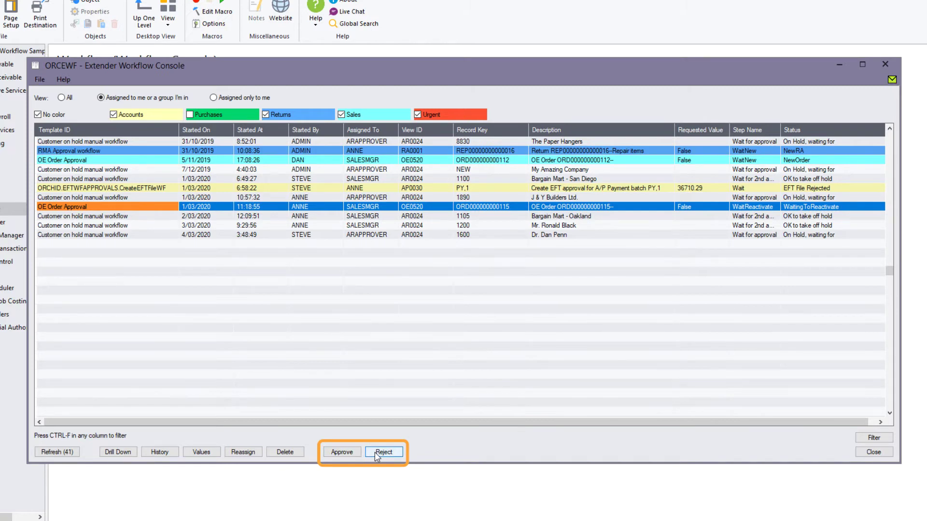
click(342, 452)
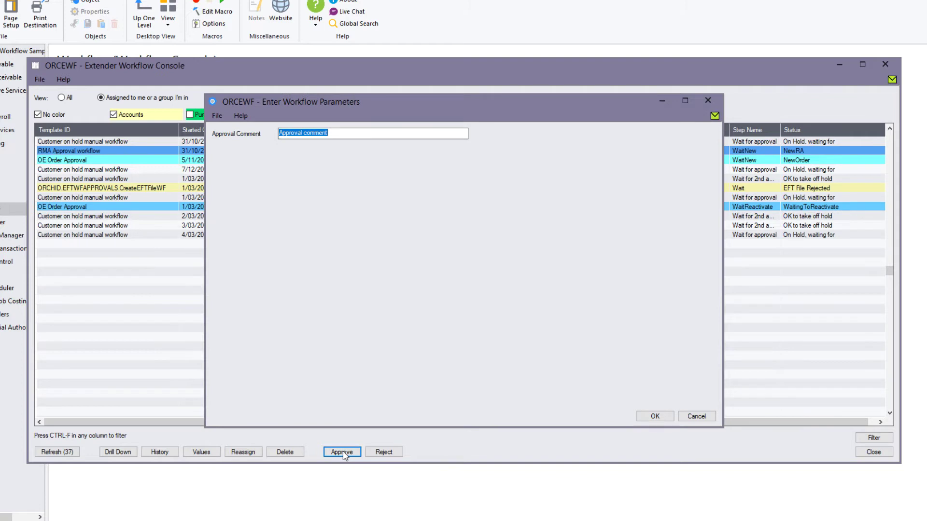
text(ok to go)
click(649, 417)
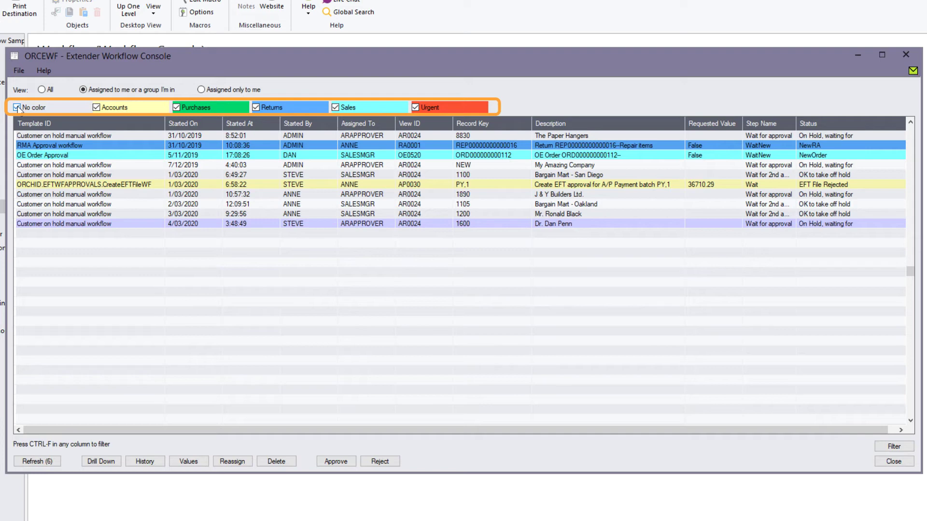
Filter the No color, Accounts and Purchases categories out of the Workflow Console list.
click(17, 108)
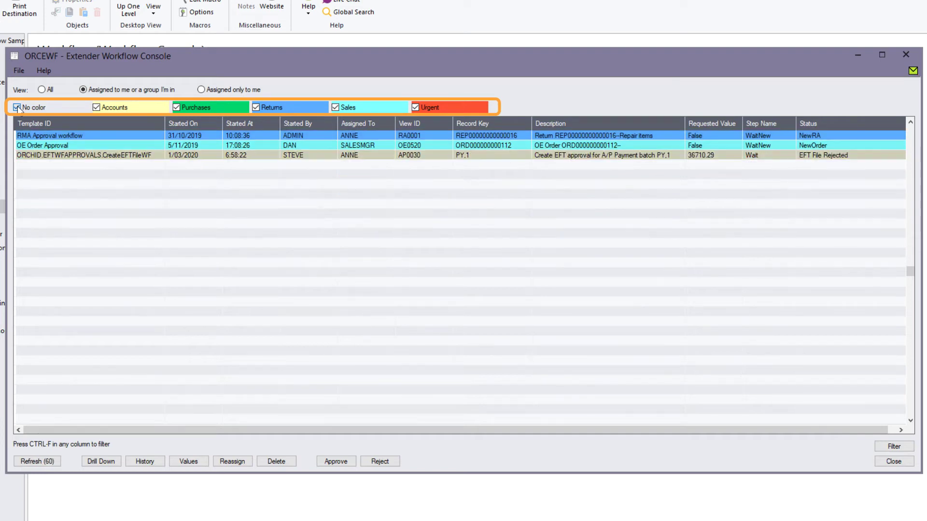
click(96, 107)
click(177, 107)
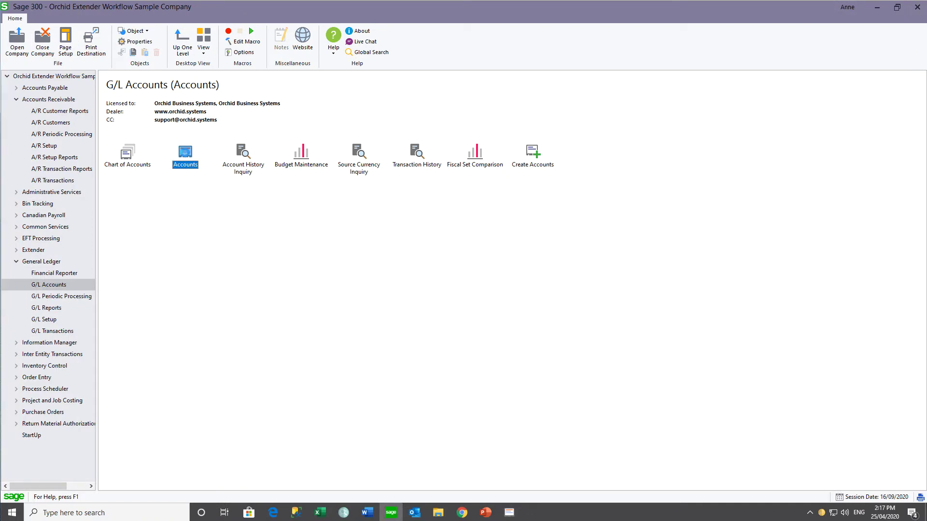
Add the G/L account described as "Bank, 4" in G/L Accounts, acknowledge the message, and close the form.
double_click(186, 156)
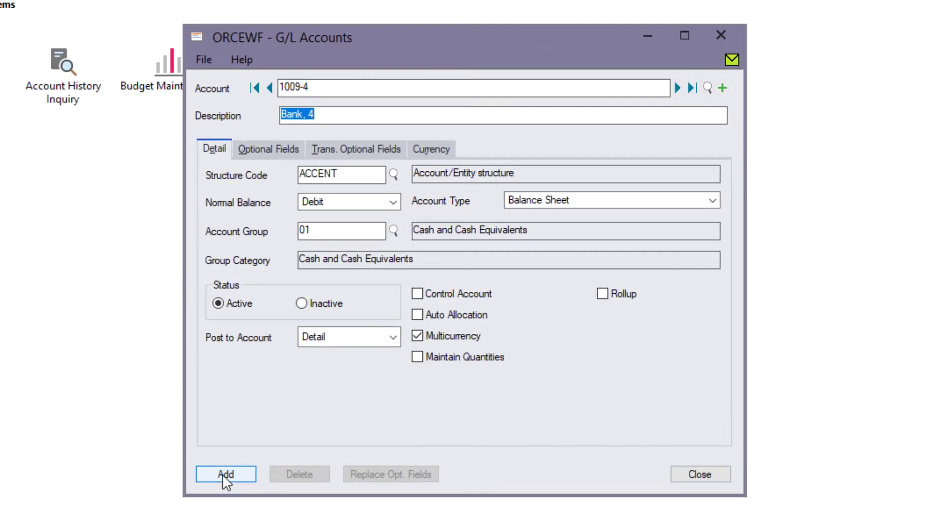
click(222, 474)
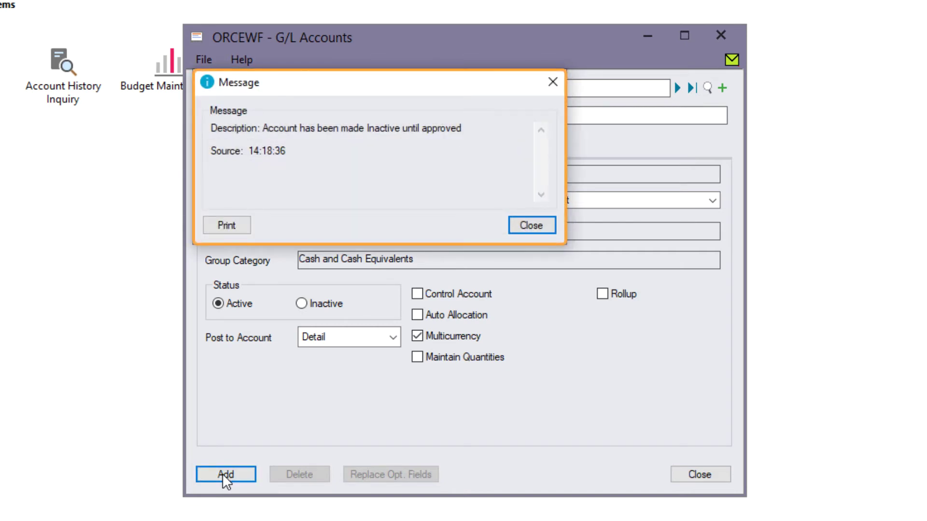
click(527, 225)
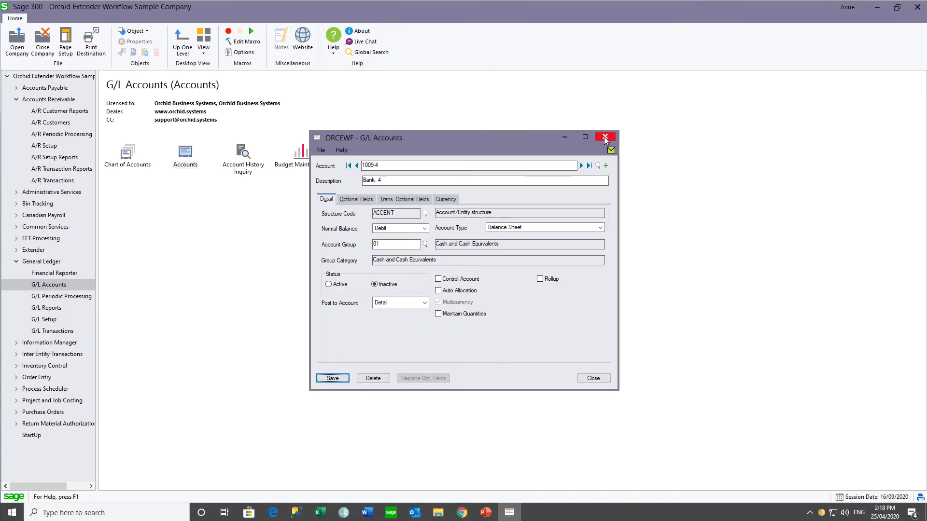
click(605, 138)
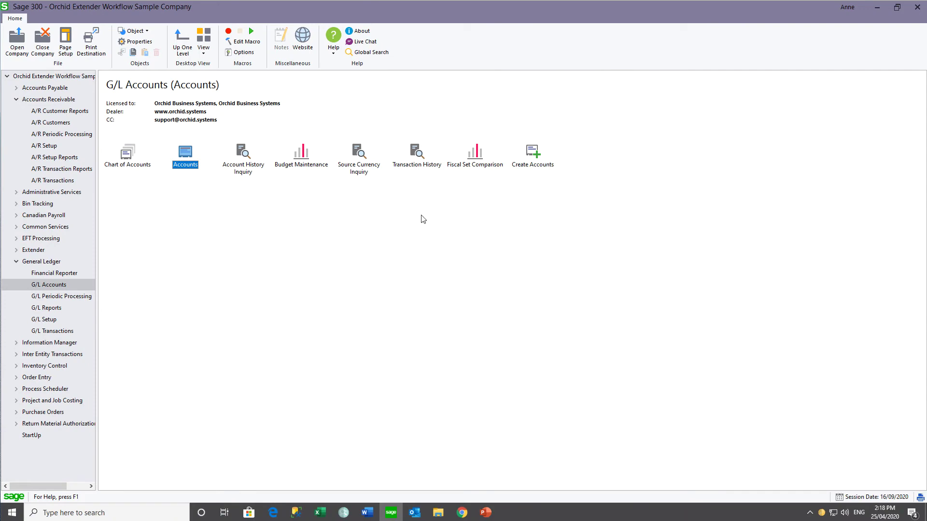
Open A/R Customers and load the customer's record by entering the customer number.
click(58, 125)
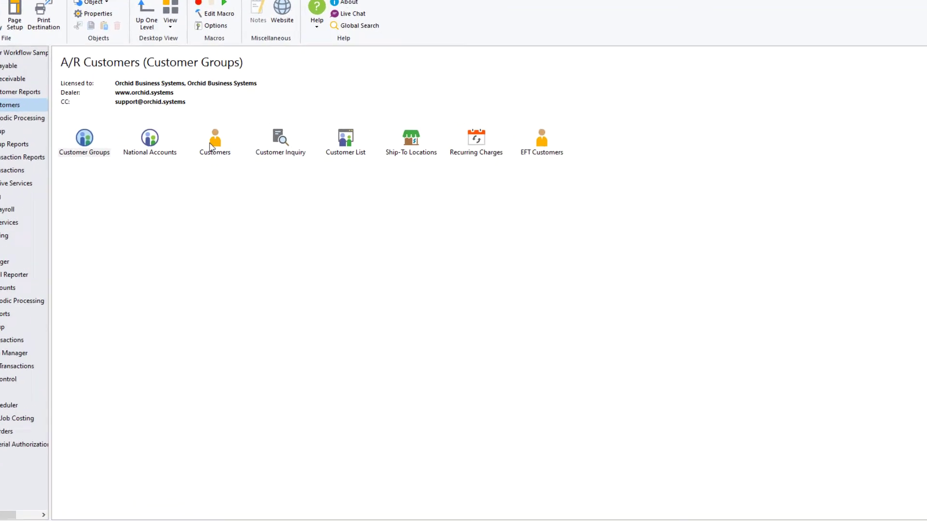
double_click(213, 147)
text(1200)
key(Tab)
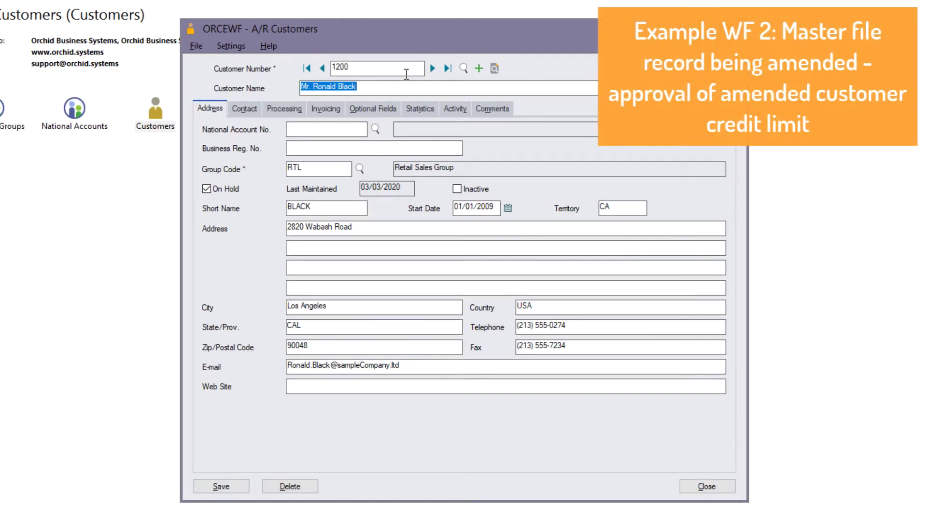
Set the customer's total outstanding balance credit limit to 40000.00, save the record, and acknowledge the workflow message.
click(284, 108)
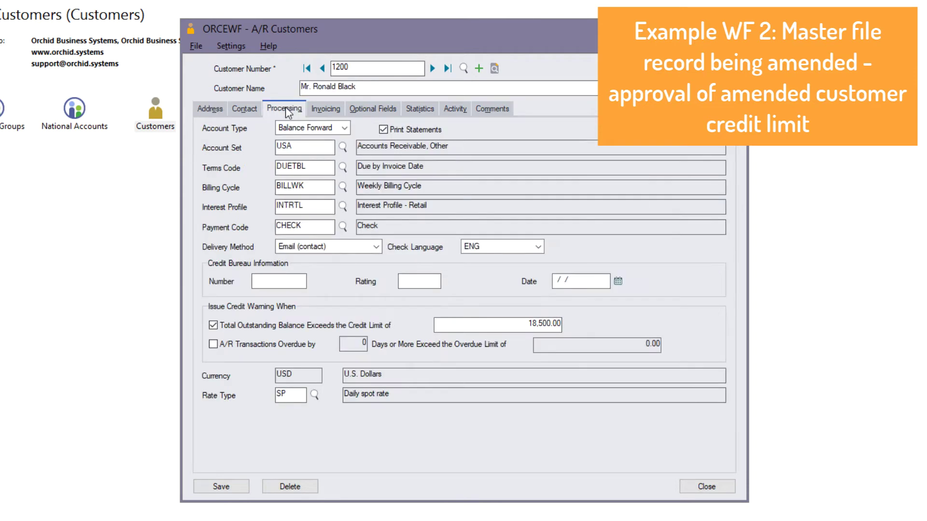
double_click(545, 323)
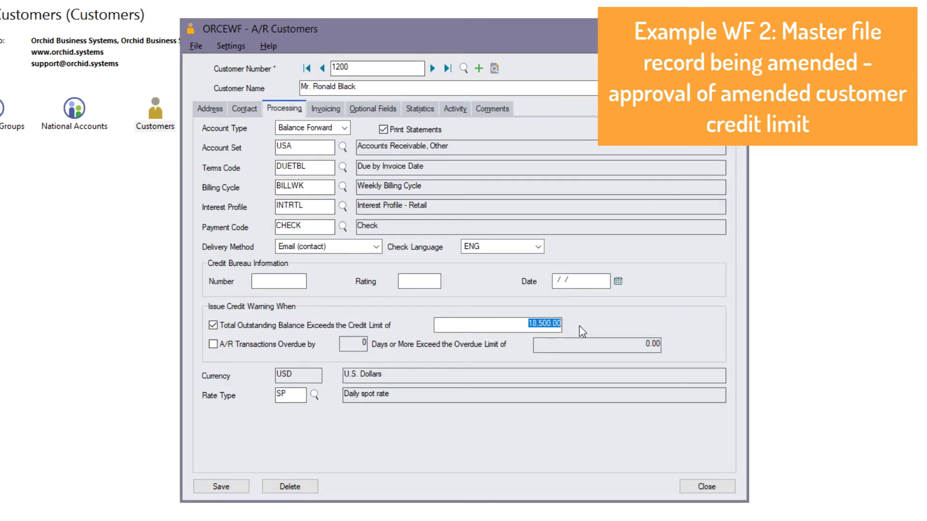
text(40000.00)
key(Tab)
click(211, 487)
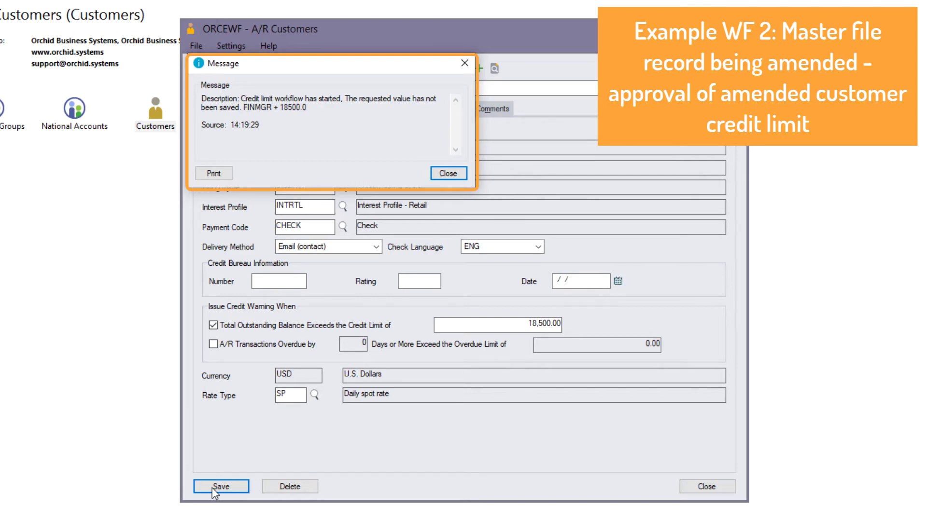
click(447, 173)
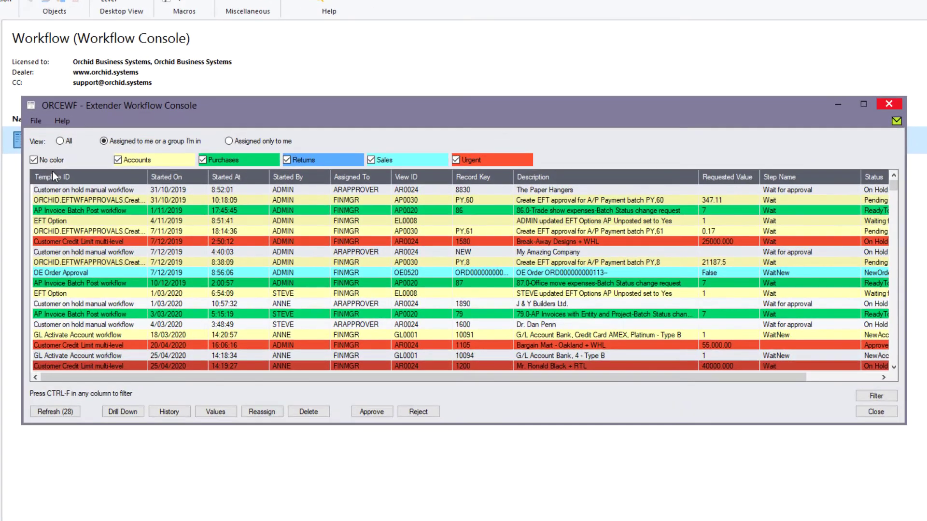
Limit the Workflow Console list to Accounts and Urgent by excluding No color, Purchases, Returns and Sales.
click(122, 180)
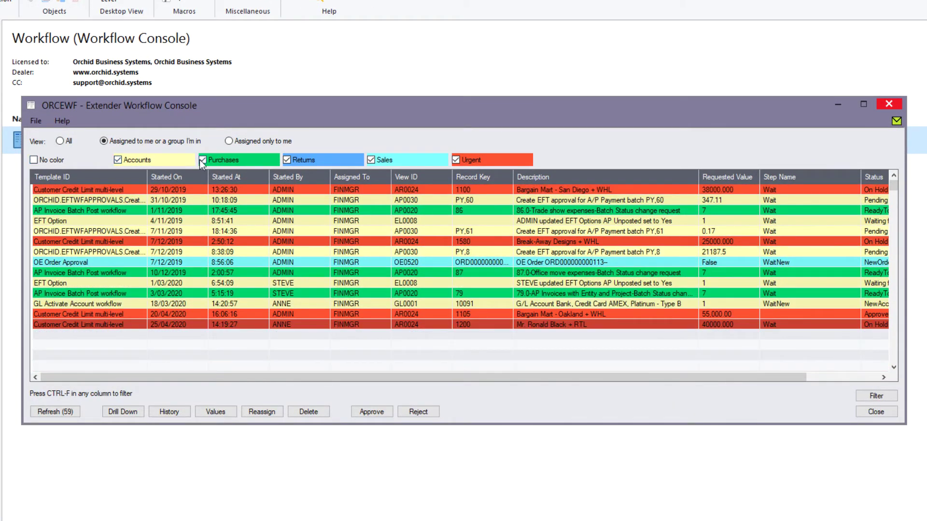
click(202, 160)
click(287, 161)
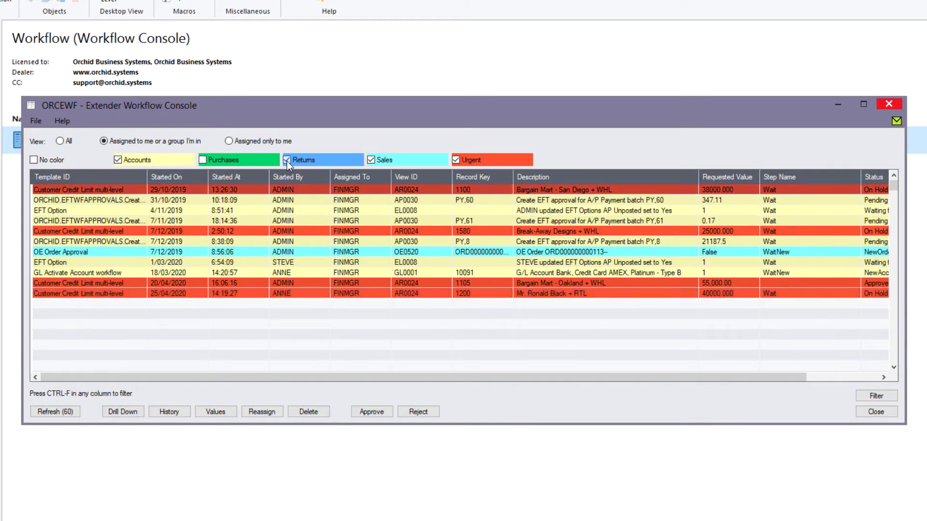
click(371, 160)
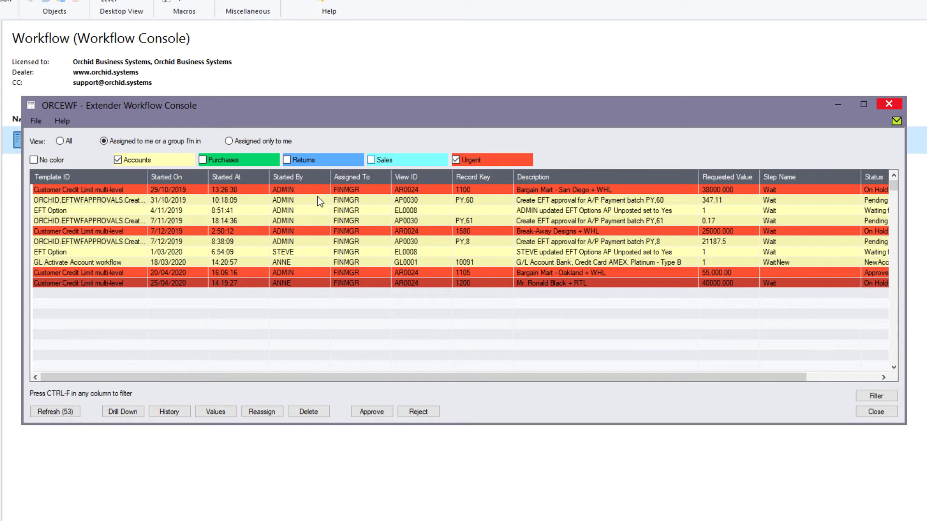
Examine the latest Customer Credit Limit workflows, then drill down from the GL Activate Account workflow to its G/L account and close it.
click(106, 274)
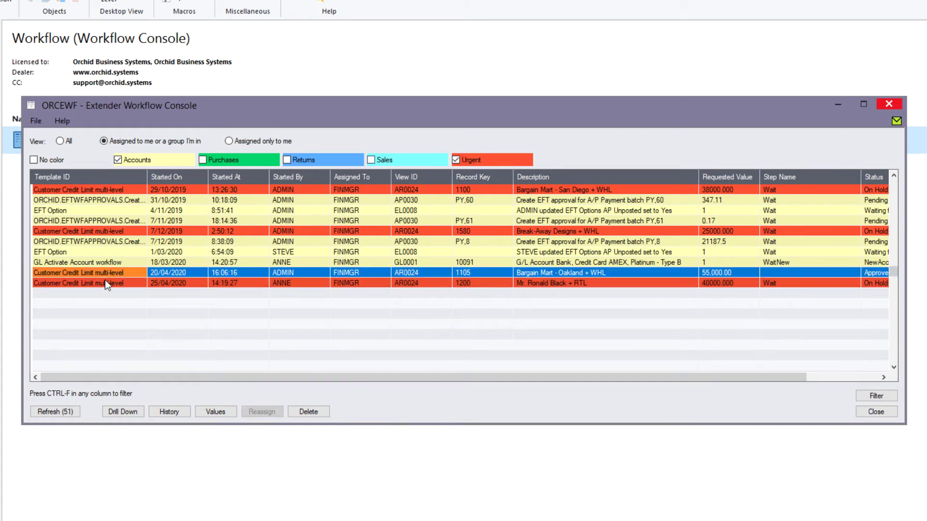
click(105, 282)
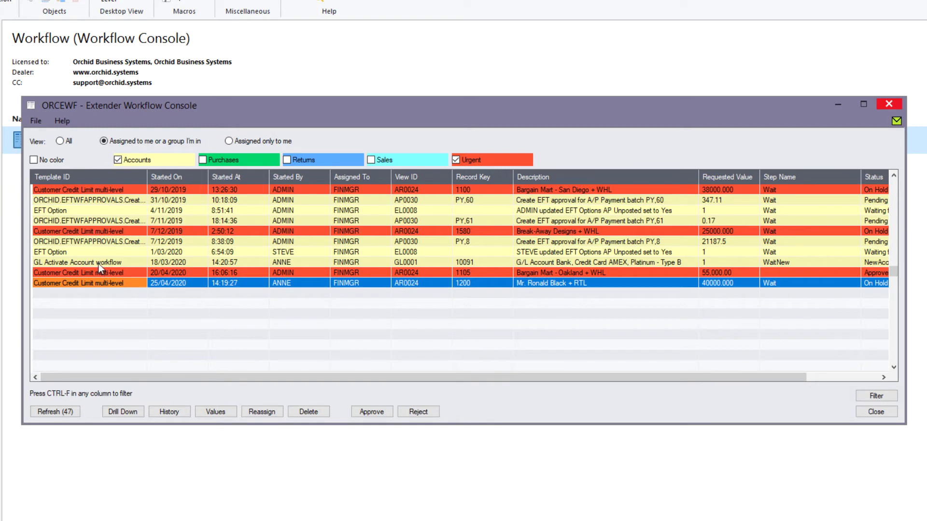
click(98, 263)
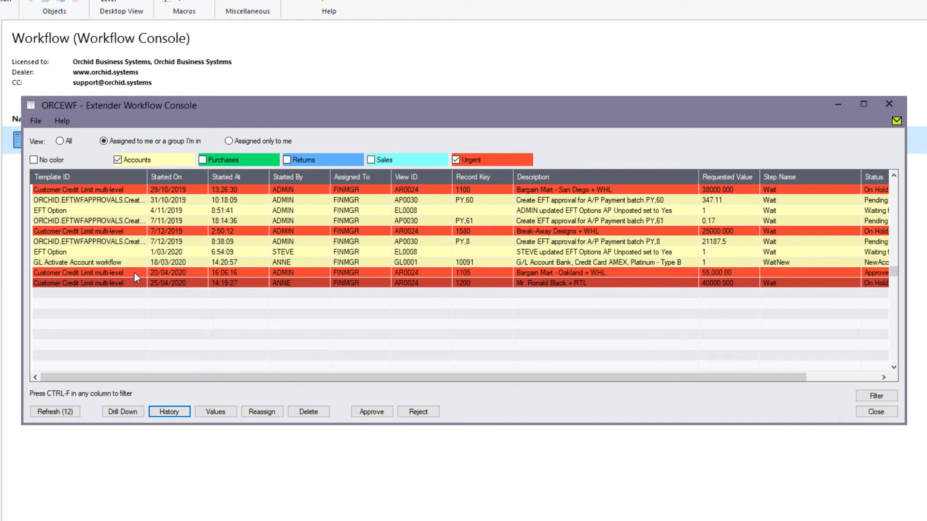
click(120, 264)
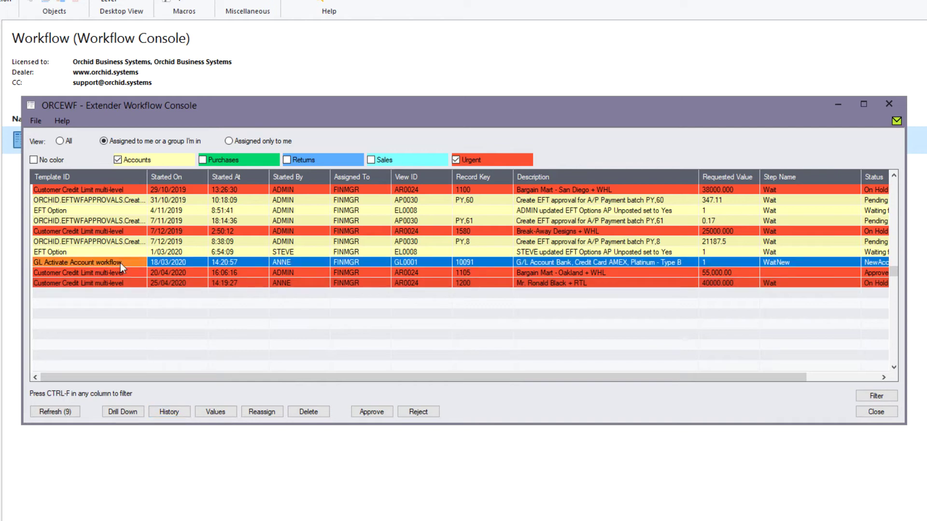
click(123, 410)
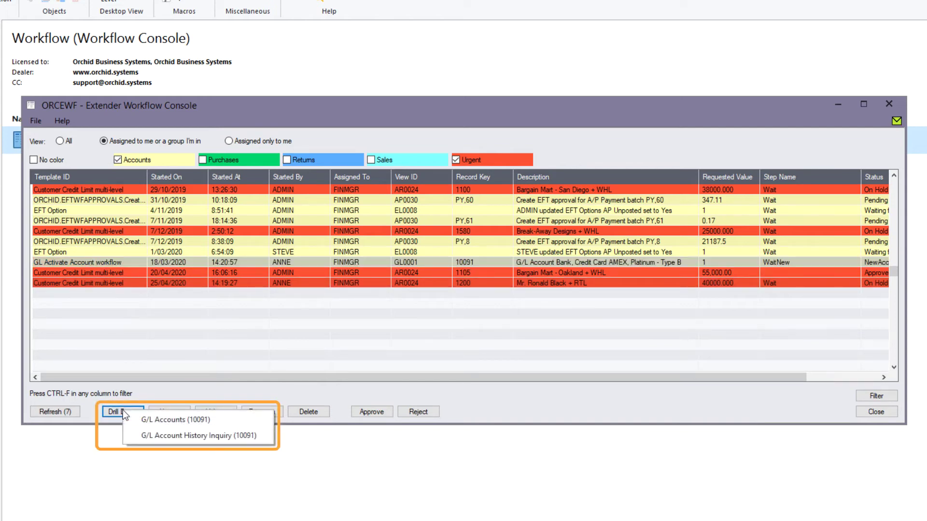
click(135, 431)
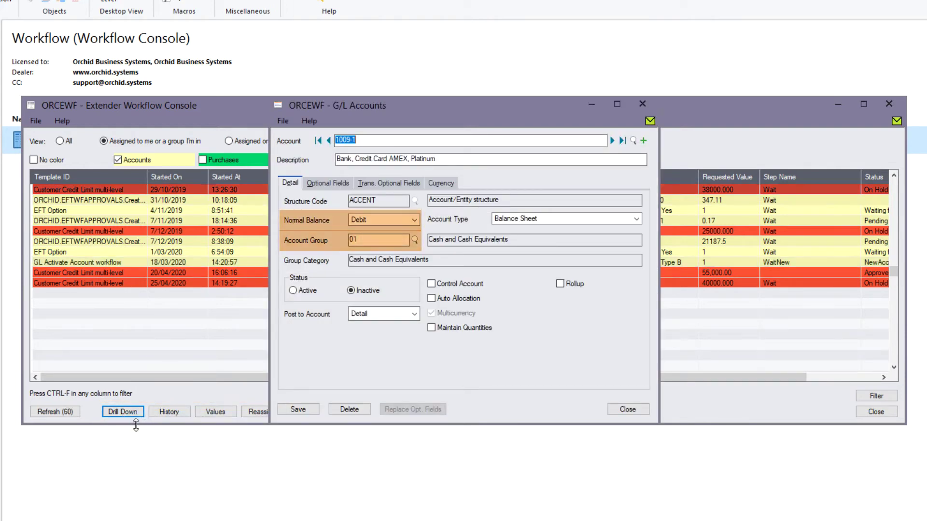
click(643, 108)
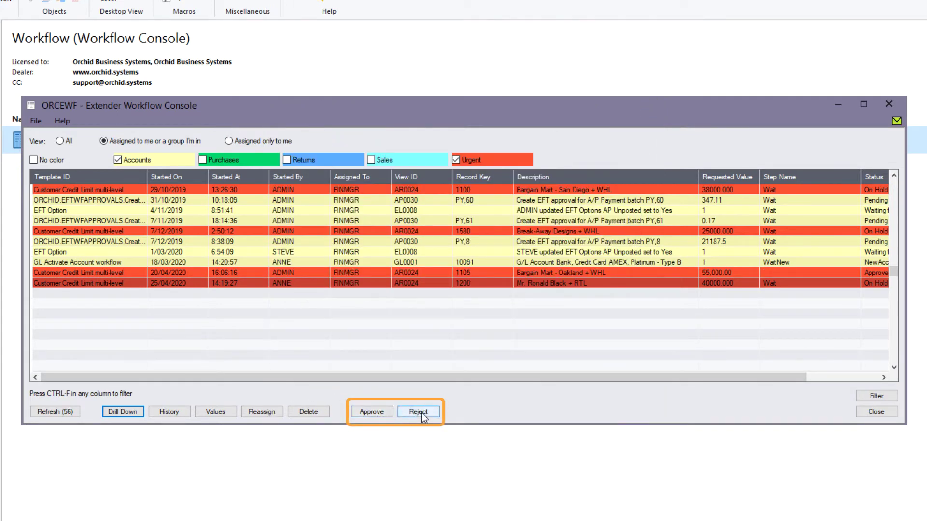
Approve the GL Activate Account workflow with the approval comment "GL approval comment - ok".
click(370, 411)
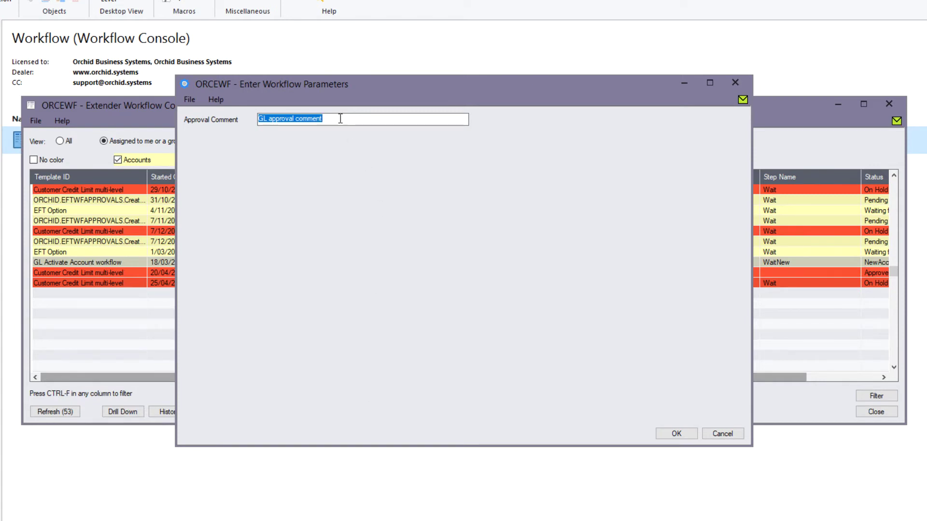
click(341, 119)
text(- )
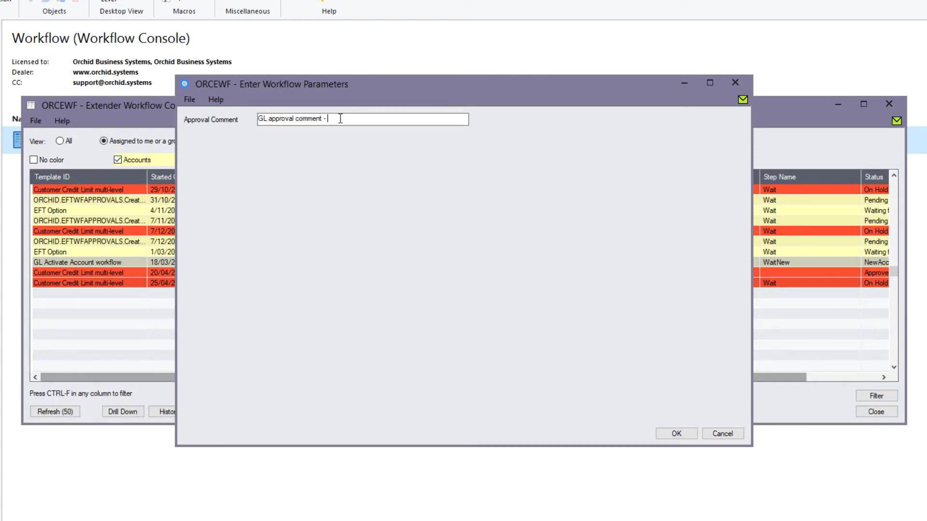
text(ok)
click(674, 434)
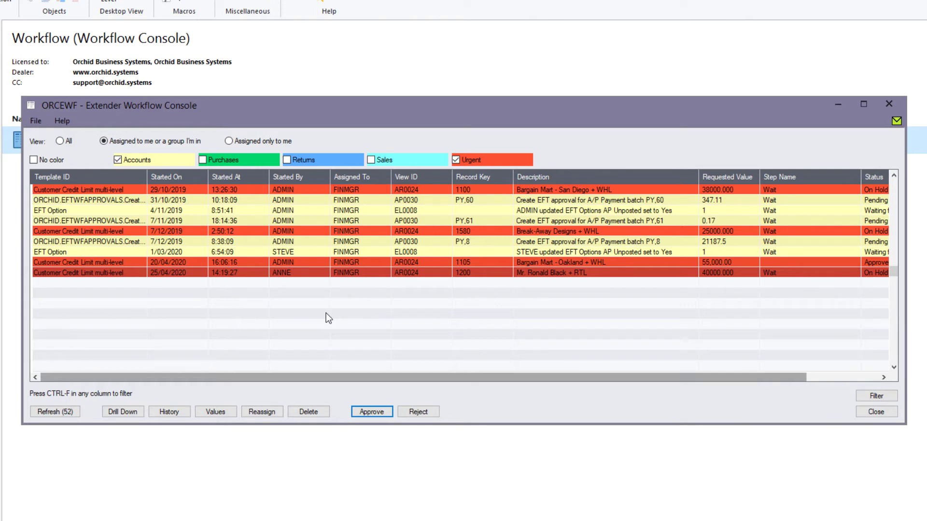
Examine the history log and the stored values of the latest Customer Credit Limit multi-level workflow.
click(172, 413)
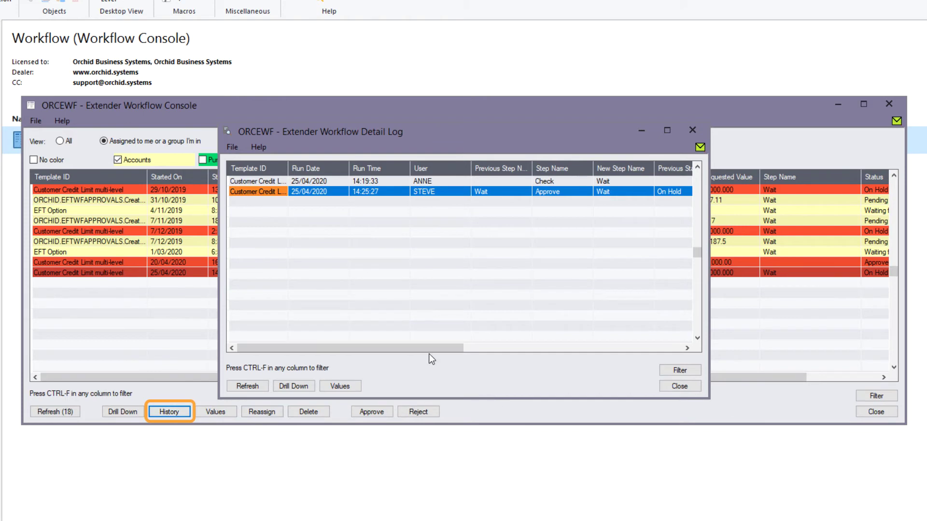
drag(428, 352, 498, 361)
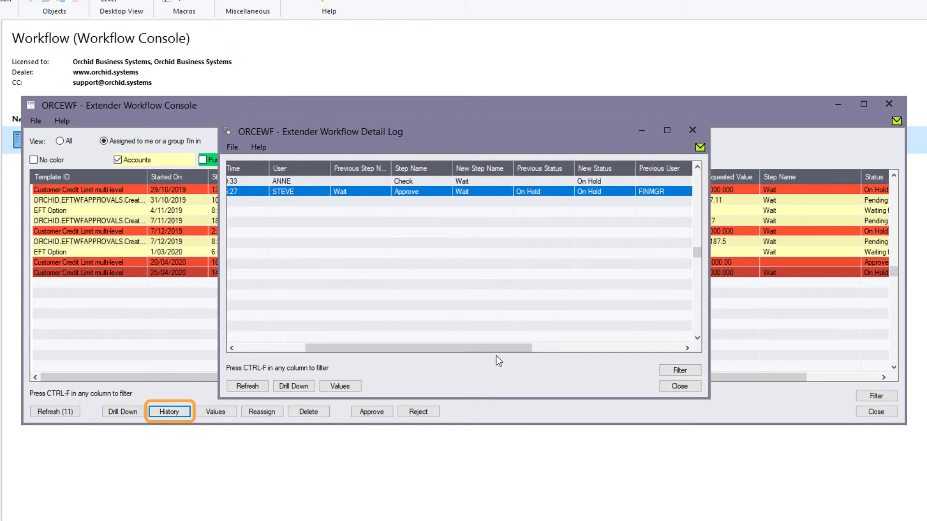
click(671, 387)
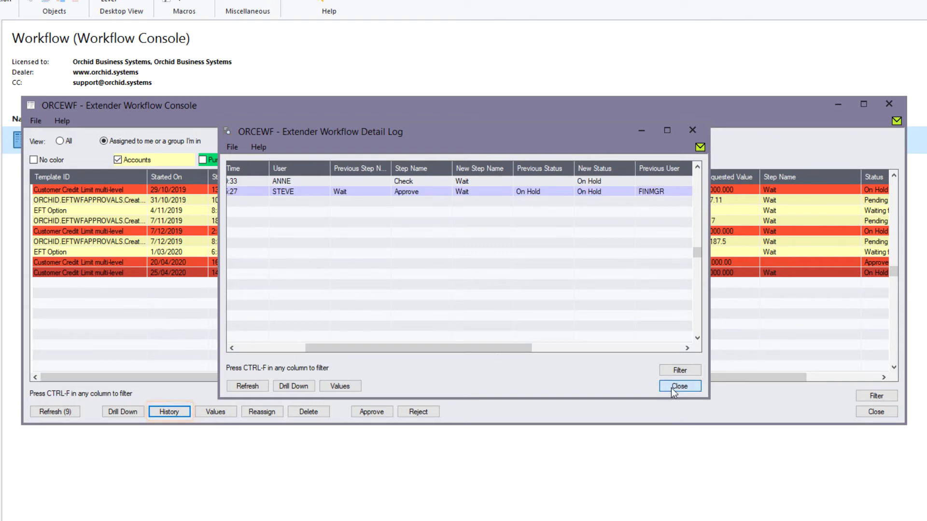
click(207, 413)
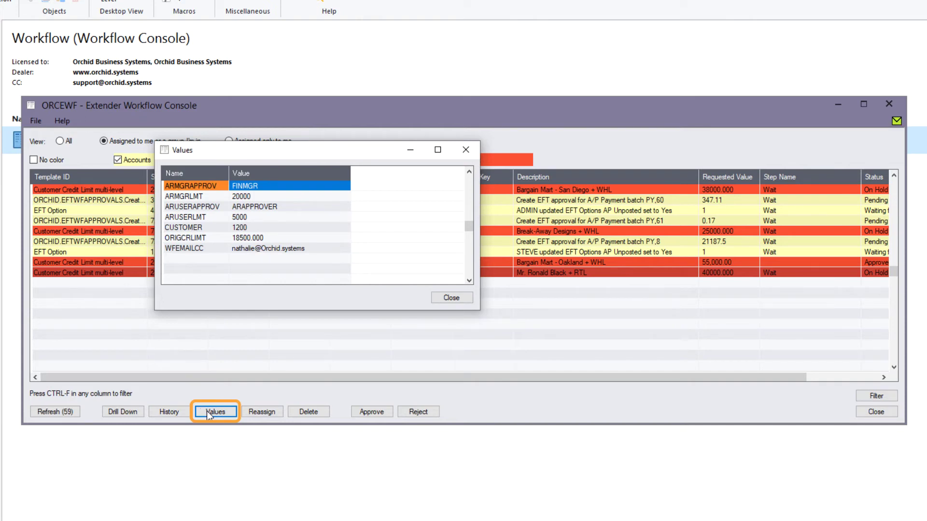
click(454, 296)
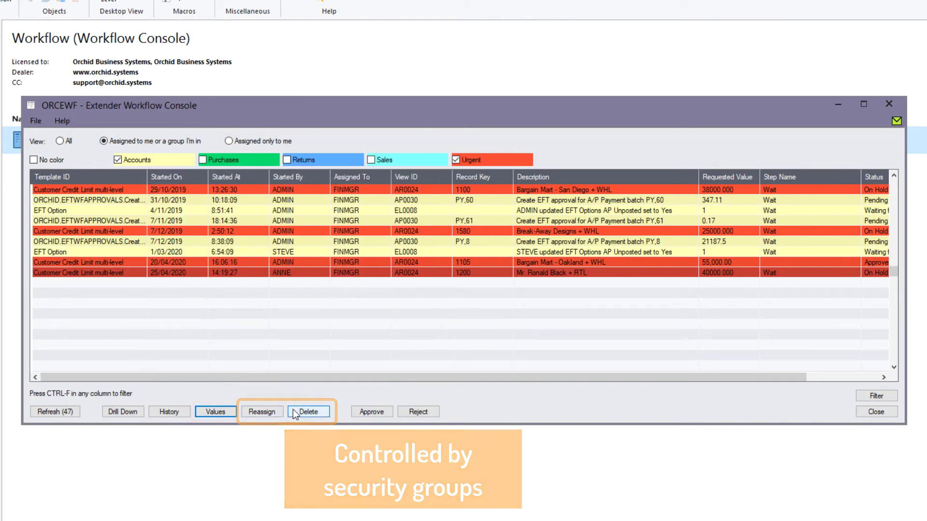
Approve the latest Customer Credit Limit workflow at 40,000 with the approver's comment "Ok at 40".
click(371, 412)
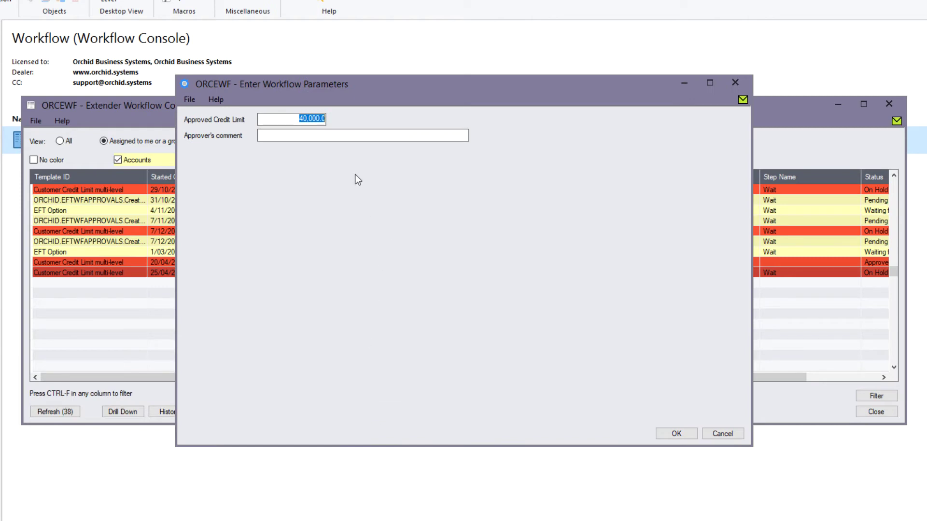
click(294, 136)
text(Ok at 40)
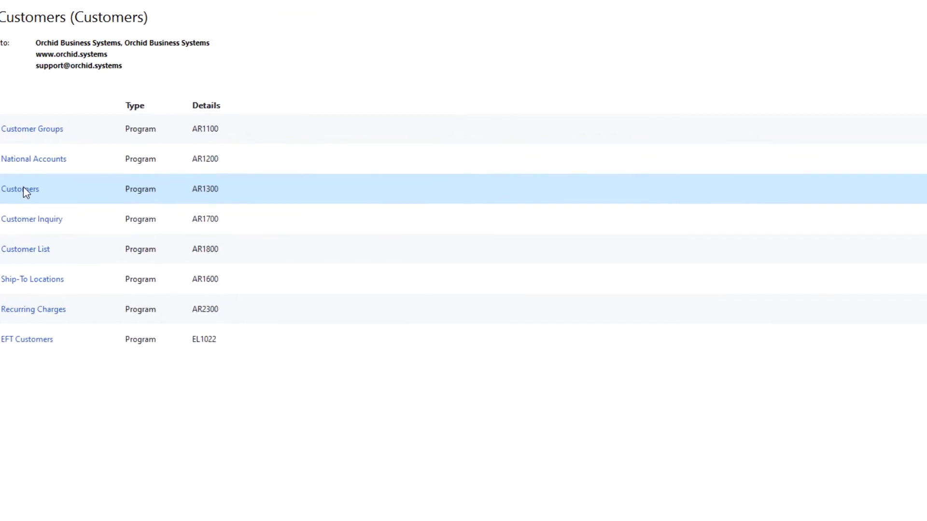
Open the customer's record in A/R Customers by customer number and check the credit limit in the processing details.
double_click(92, 201)
text(1200)
key(Tab)
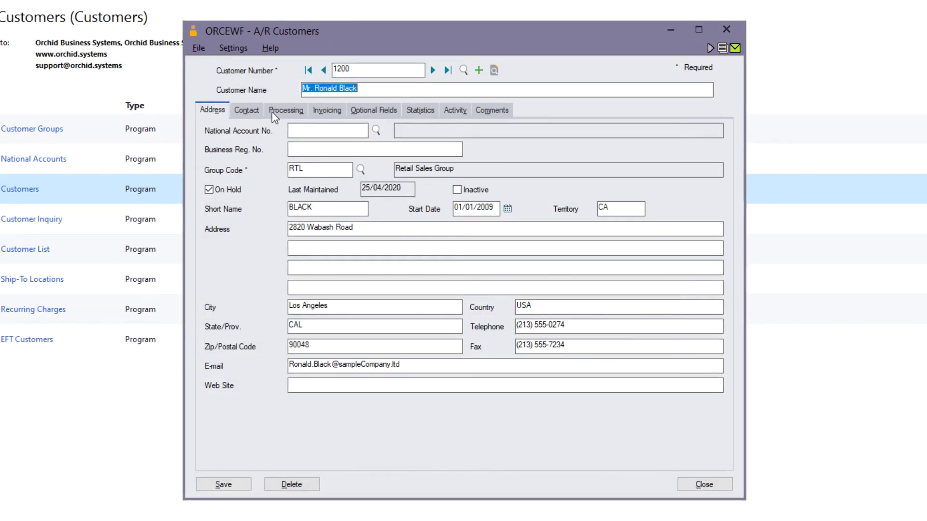
click(276, 112)
drag(505, 320, 576, 326)
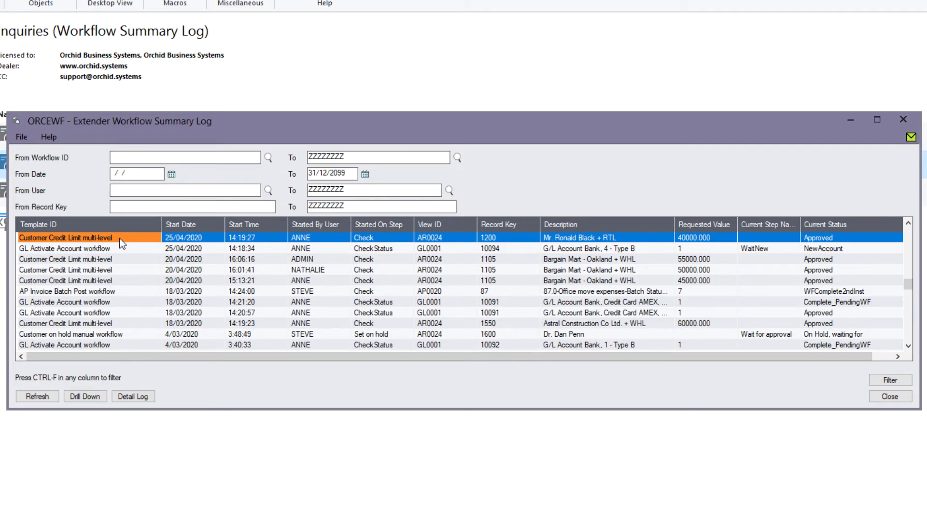
Examine the detail log and values of the latest Customer Credit Limit multi-level entry in the Workflow Summary Log.
click(128, 396)
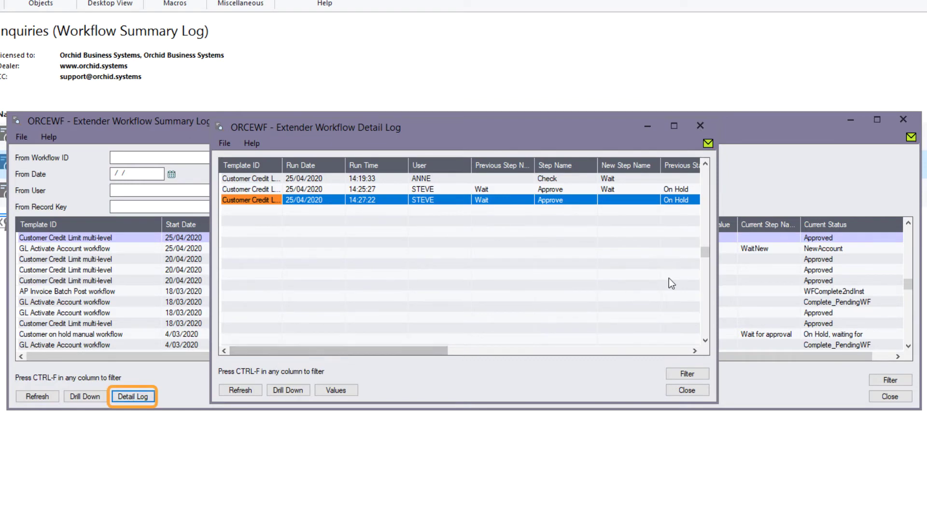
drag(716, 278, 909, 279)
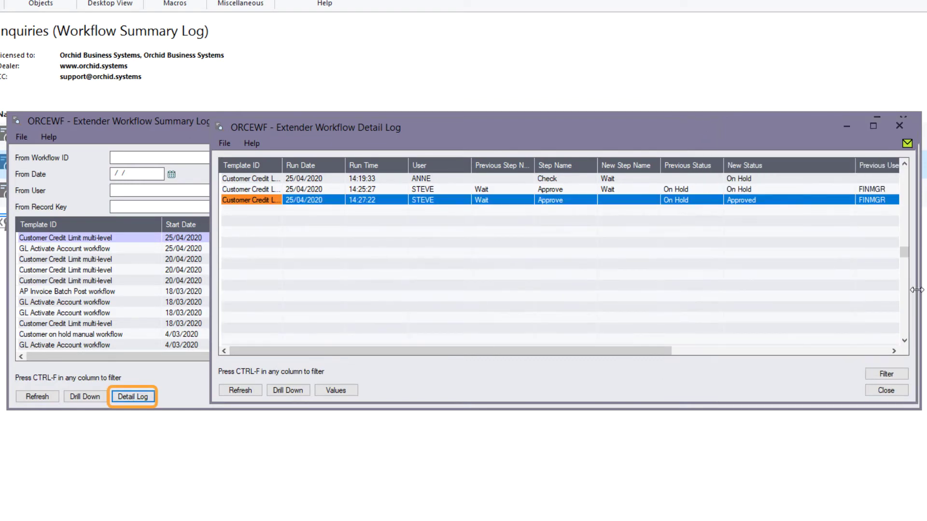
click(335, 390)
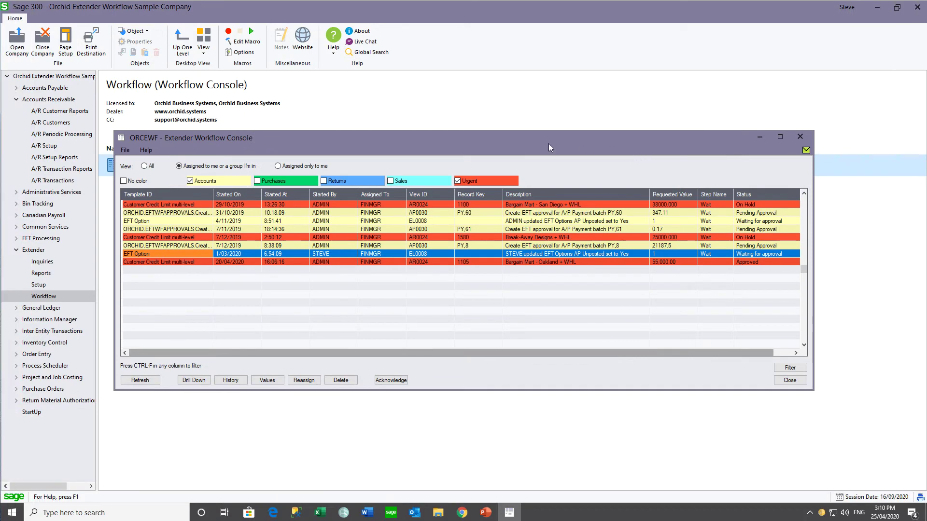
Enable Auto Refresh Every Minute for the Workflow Console and switch it off again.
click(127, 150)
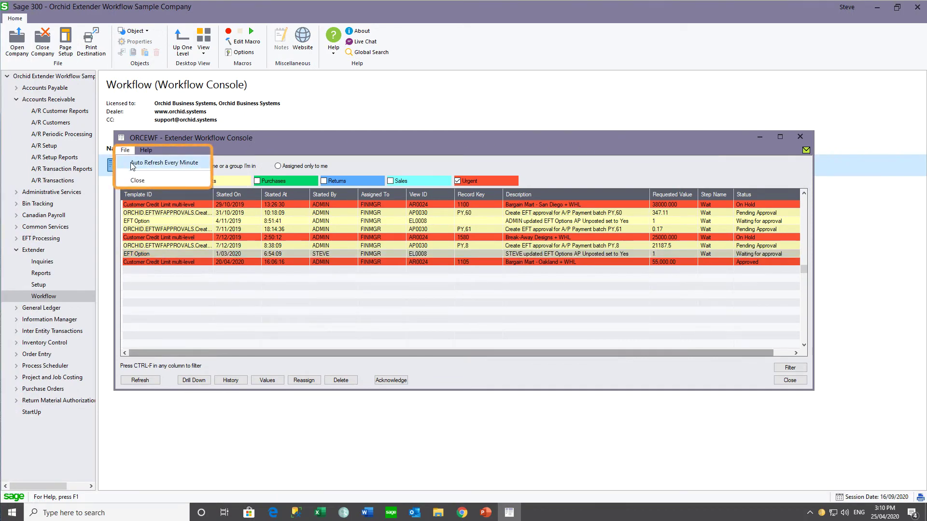
click(132, 163)
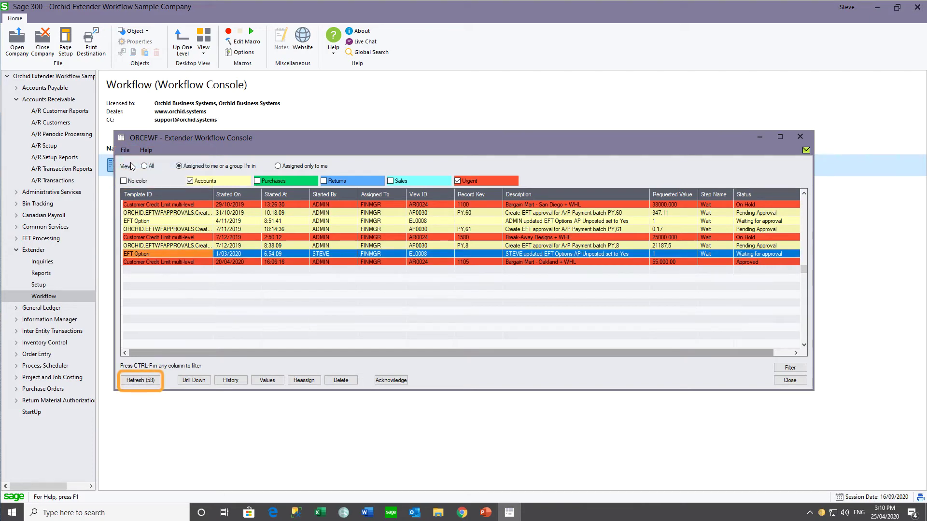
click(125, 150)
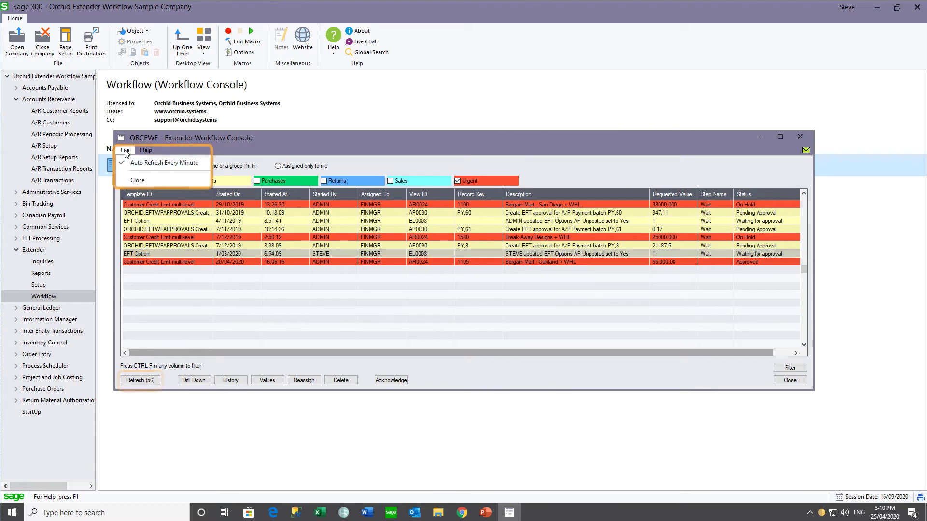
click(133, 163)
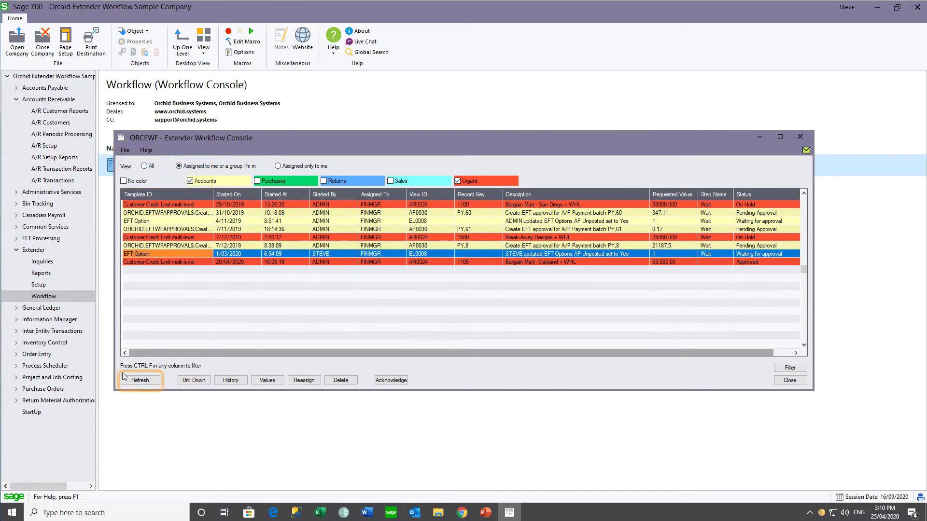
Review the history log of the EFT Option workflow started on 1/03/2020, then acknowledge that workflow.
click(141, 380)
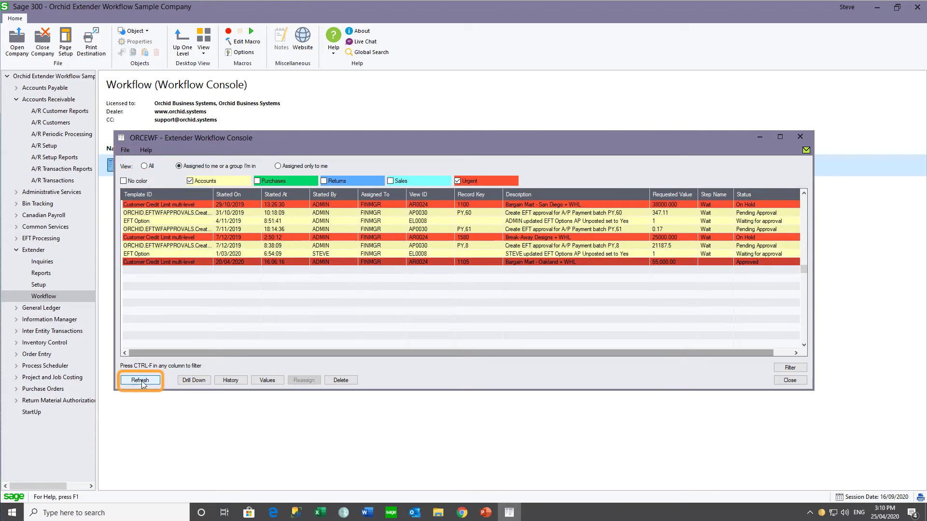
click(150, 254)
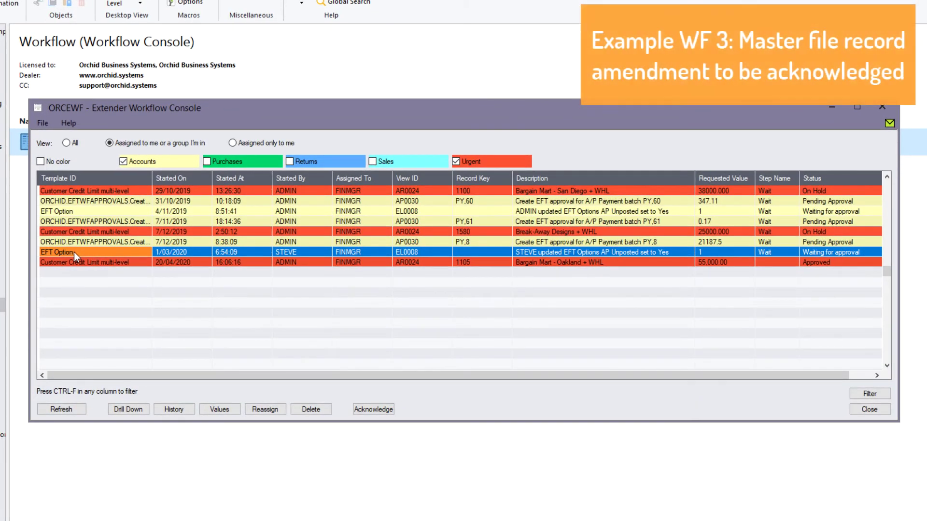
click(166, 410)
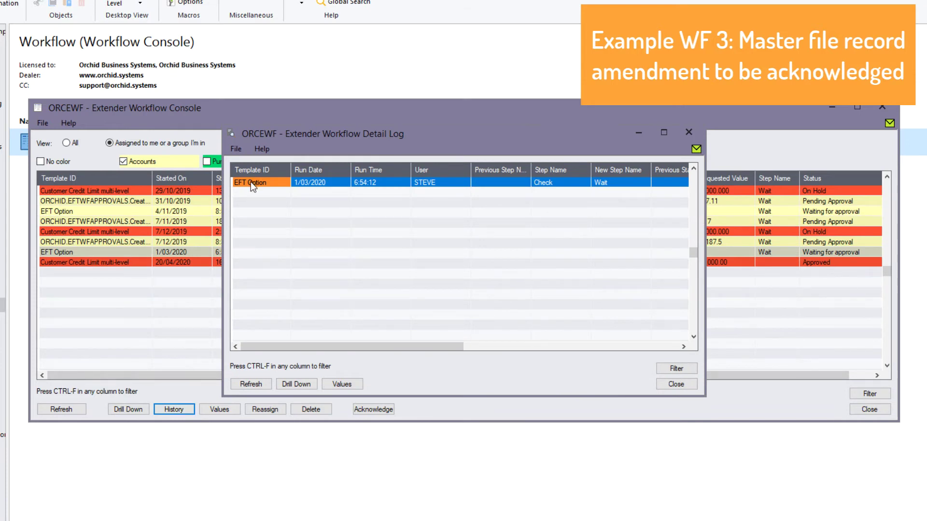
drag(389, 344, 505, 351)
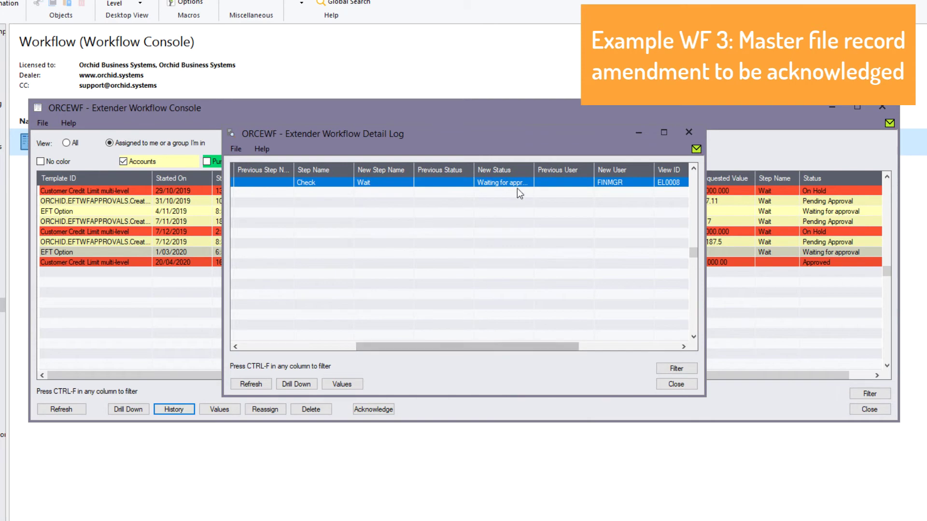
drag(527, 171, 555, 168)
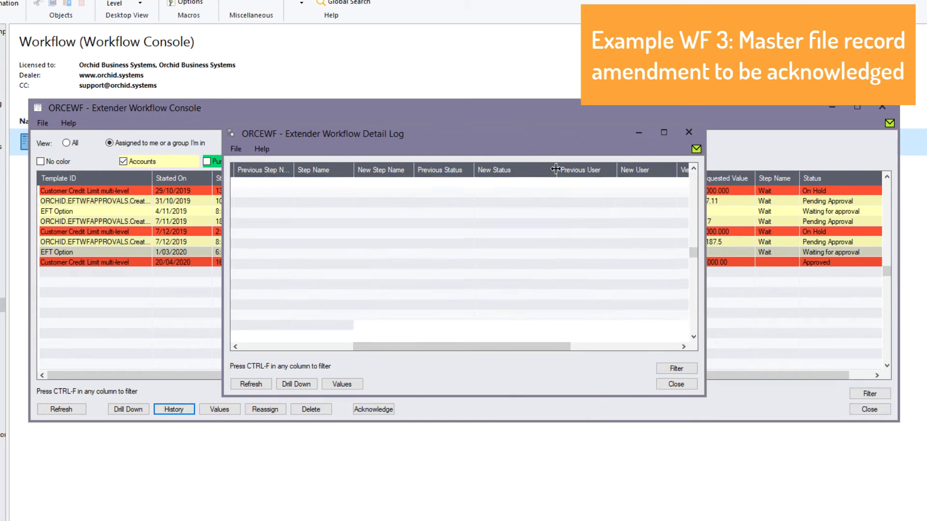
click(688, 129)
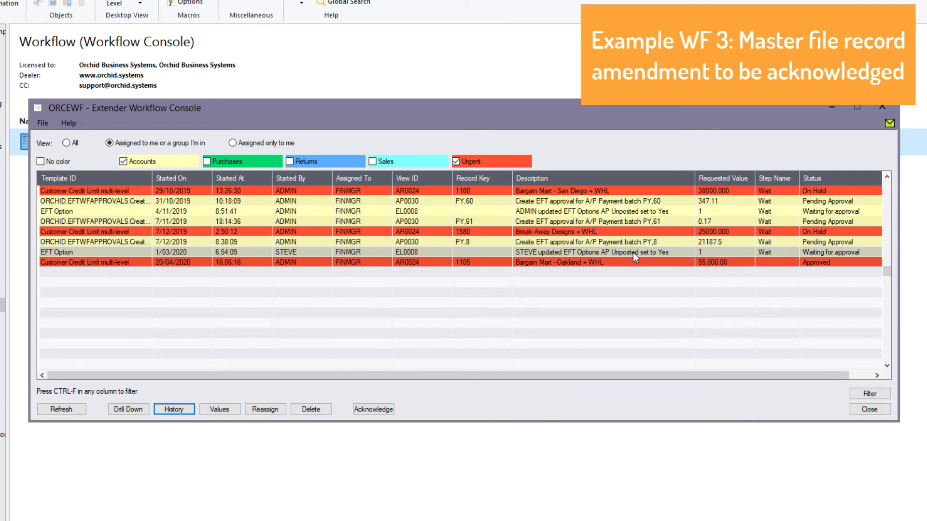
click(373, 410)
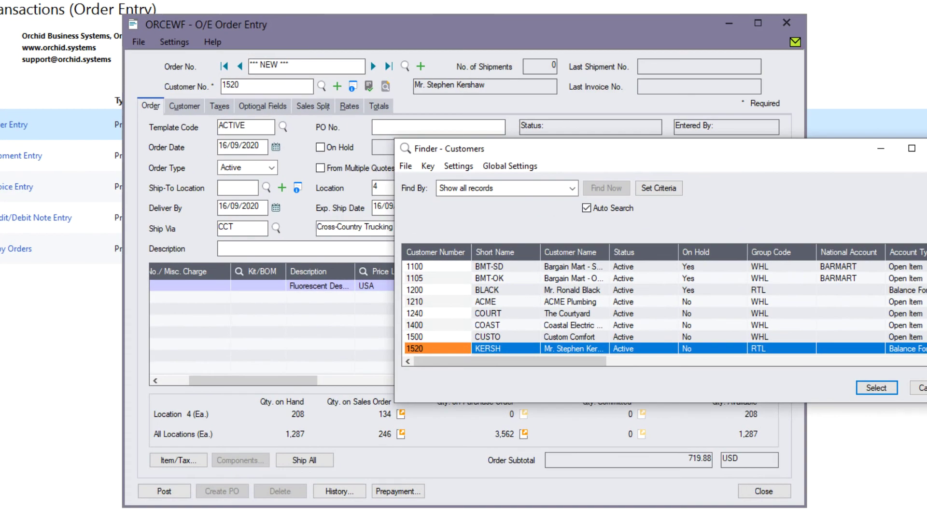
Confirm the highlighted retail customer for the new O/E order and post the order.
key(Return)
click(165, 492)
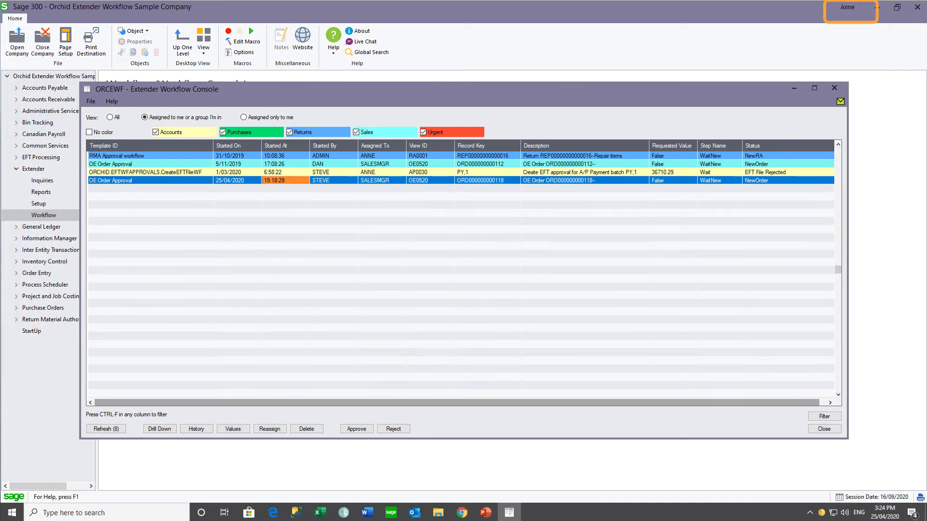
Drill down from the OE Order Approval workflow started on 25/04/2020 to its order, review it and close it.
click(250, 181)
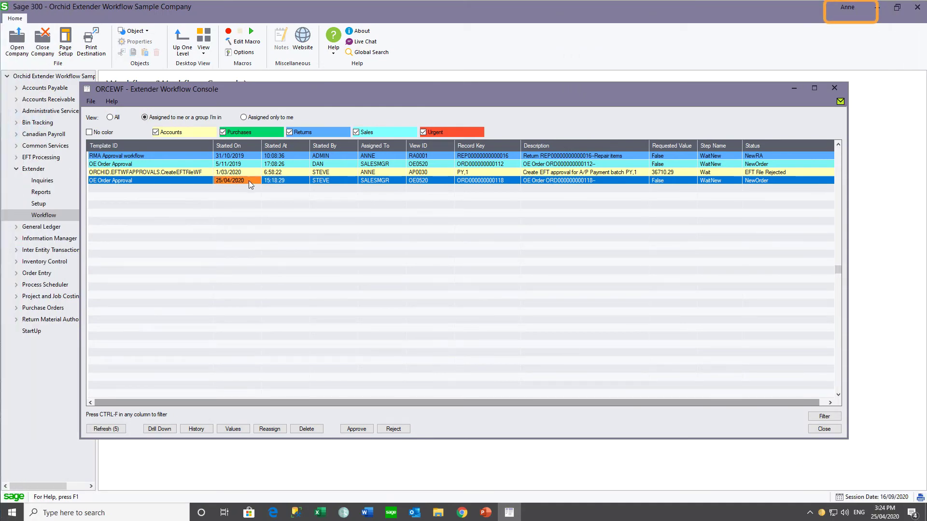
click(173, 430)
click(182, 461)
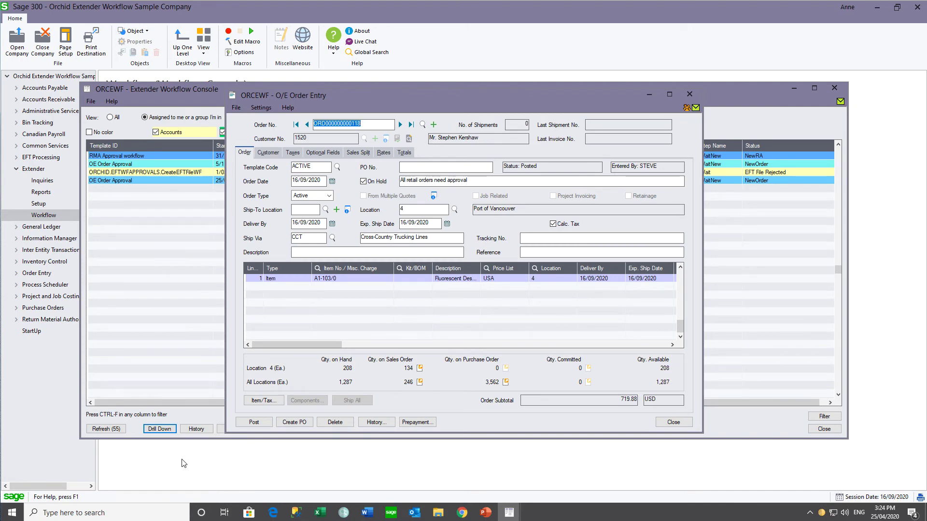
click(690, 94)
Reassign the OE Order Approval workflow started on 25/04/2020 to an individual user picked from the user finder.
click(270, 429)
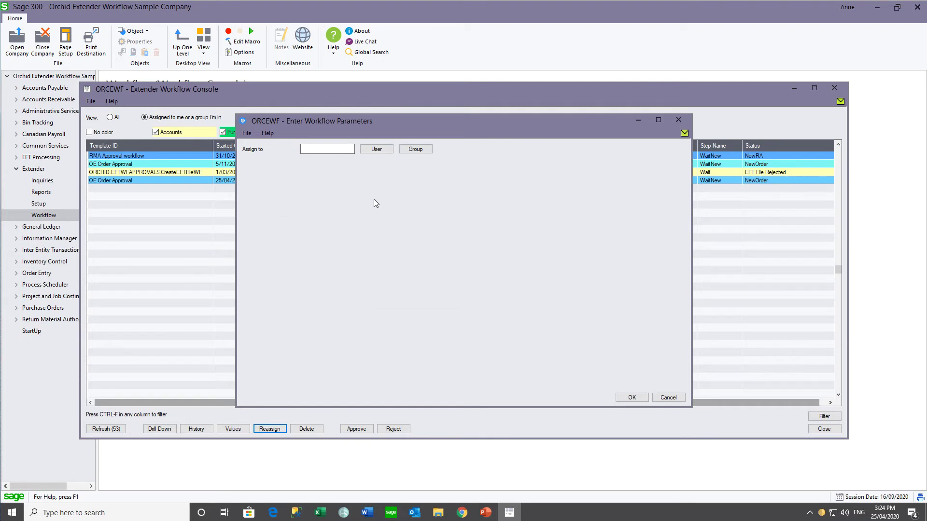
click(377, 150)
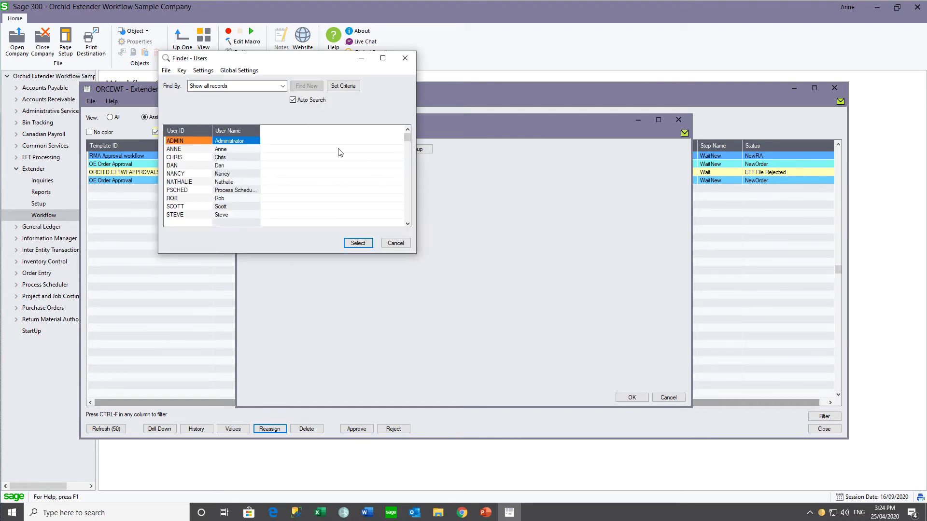
click(188, 182)
click(358, 243)
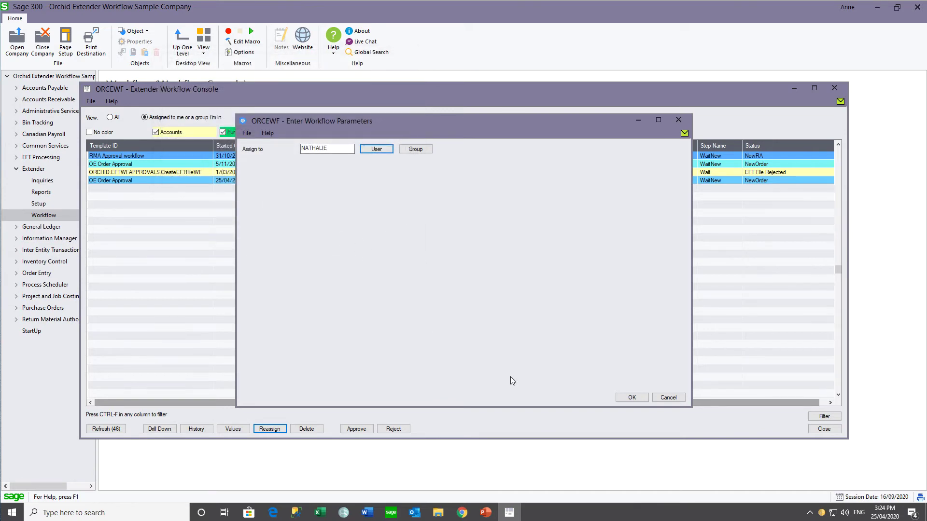
click(631, 398)
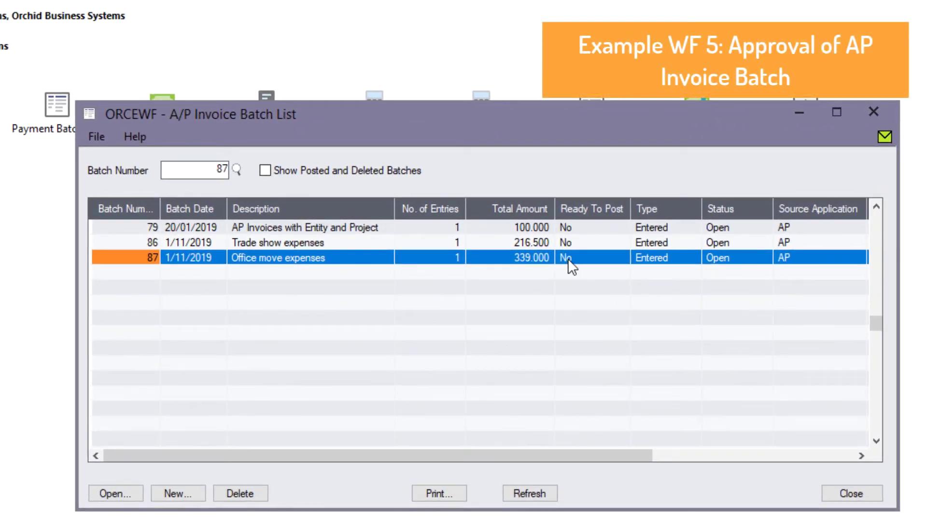
Try to set the "Office move expenses" A/P invoice batch 87 to Ready To Post and dismiss the message.
click(568, 258)
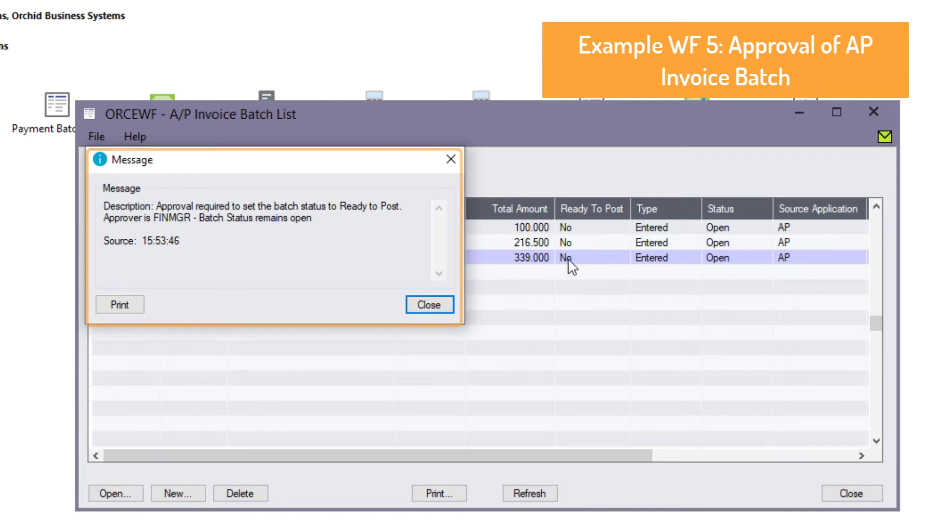
click(425, 307)
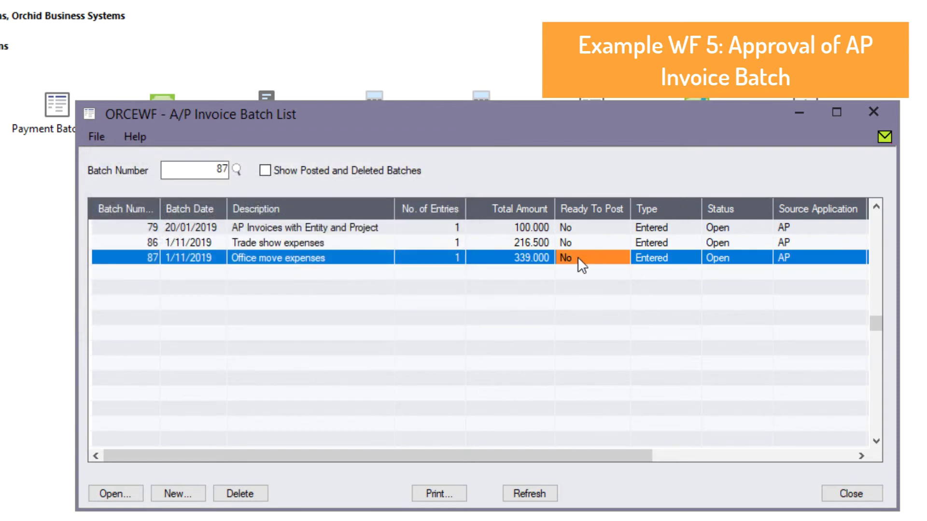
Toggle Ready To Post again for the "Office move expenses" A/P invoice batch 87.
double_click(578, 257)
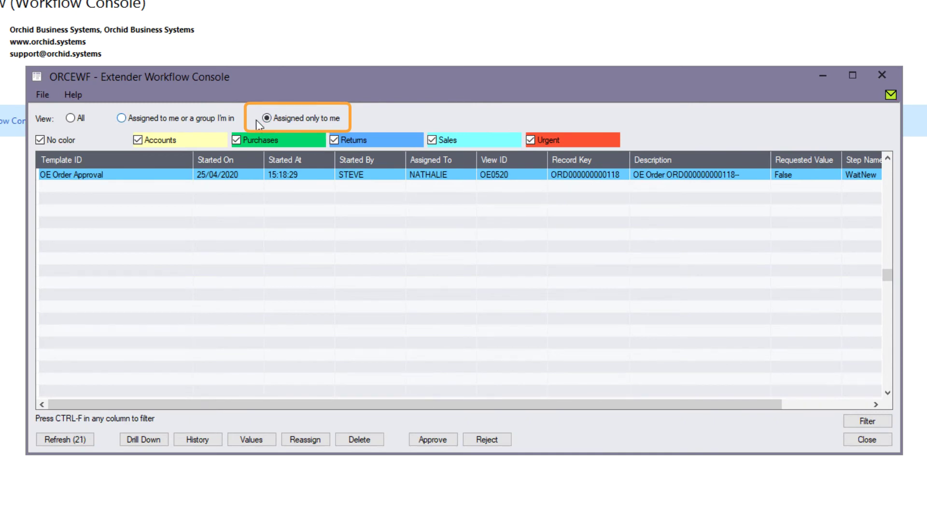
Review the history of the OE Order Approval workflow started on 25/04/2020 and close the detail log.
click(166, 175)
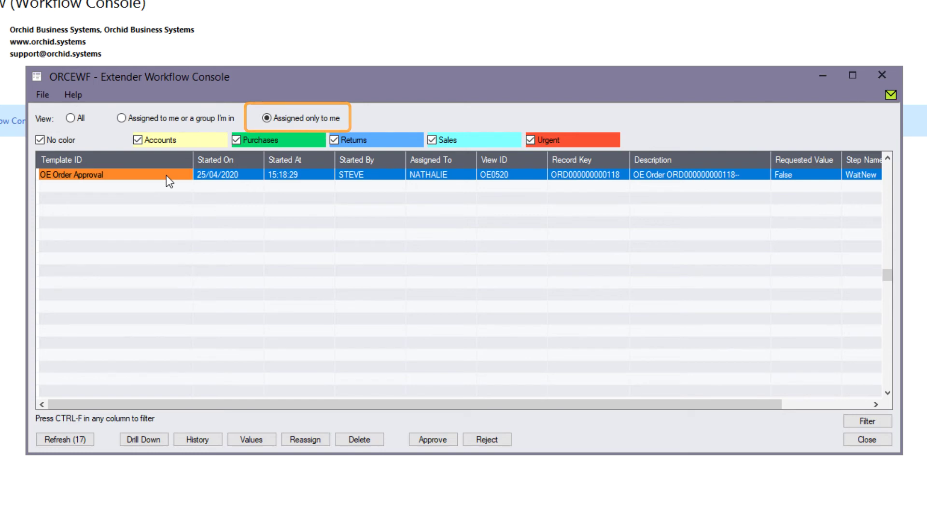
click(197, 440)
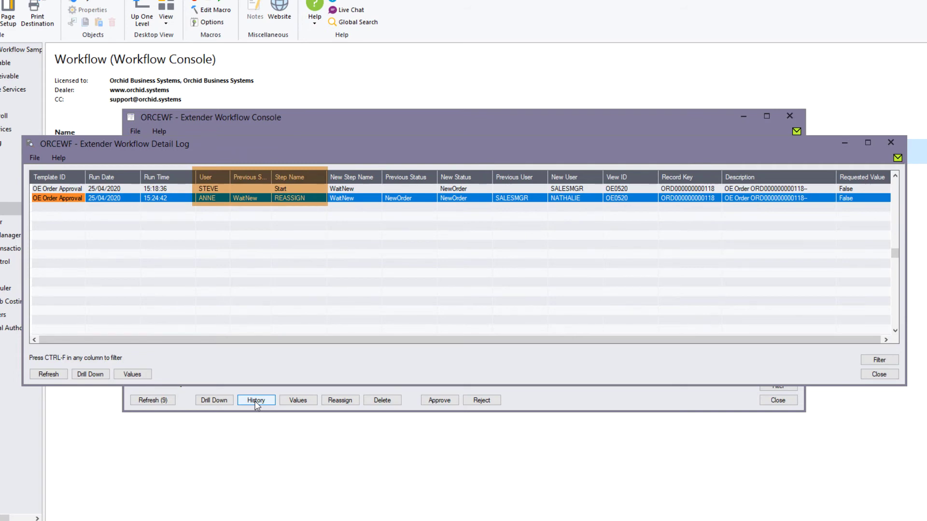
click(878, 374)
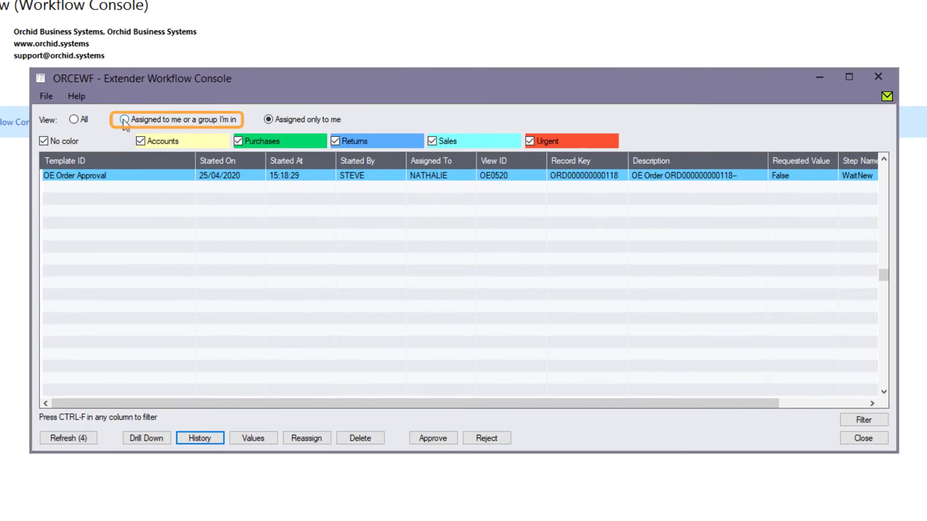
List workflows assigned to me or my group, drill down from the AP Invoice Batch Post workflow to invoice batch 87, and close it.
click(124, 120)
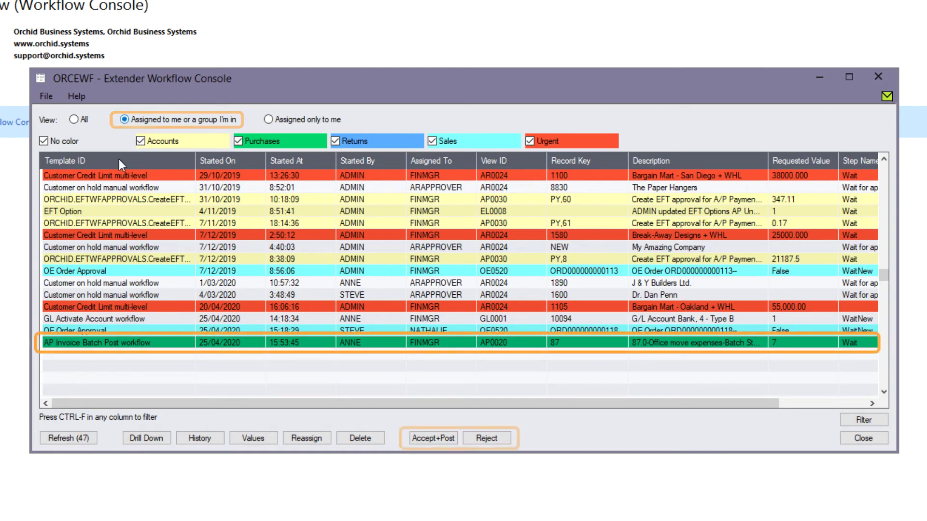
click(142, 344)
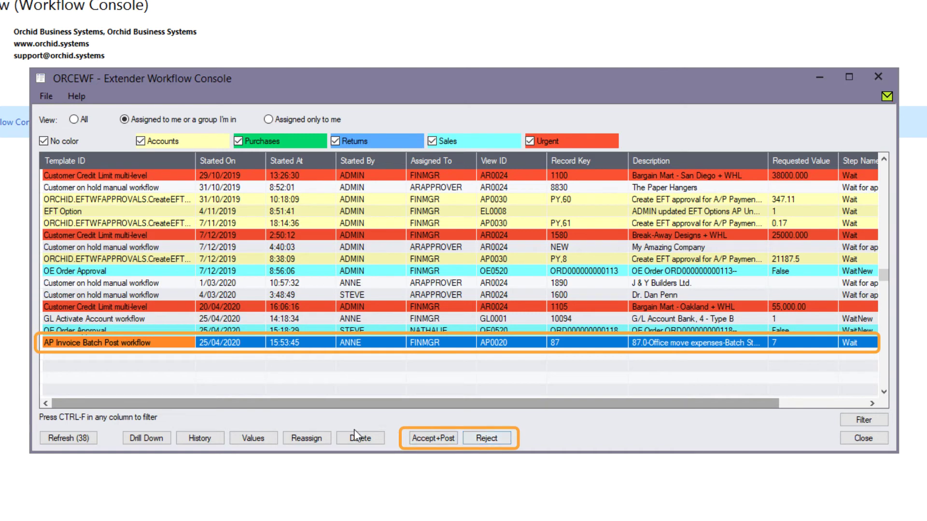
click(150, 437)
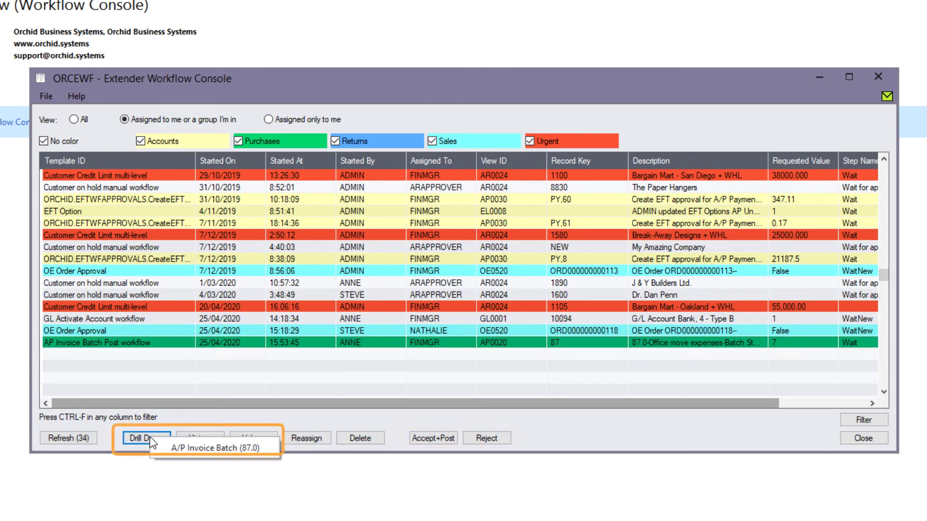
click(160, 447)
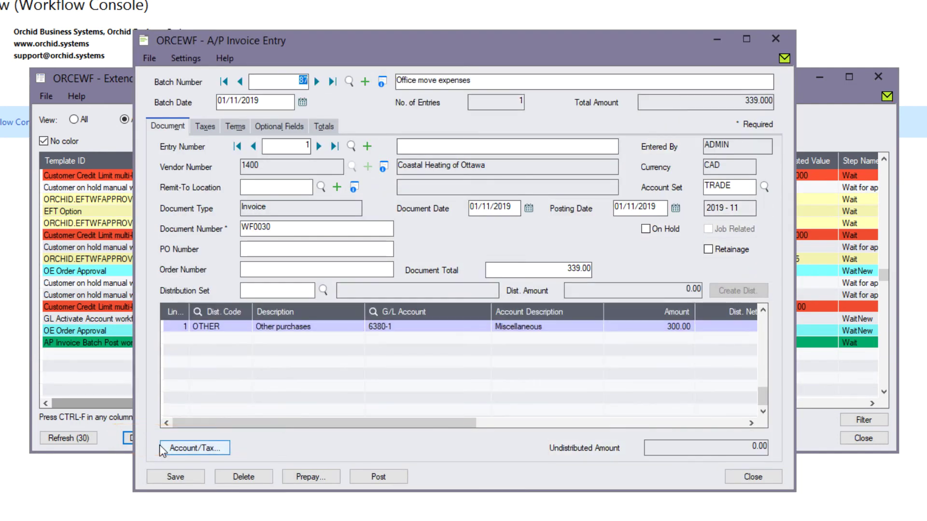
click(776, 39)
Accept and post the AP Invoice Batch Post workflow for batch 87, dismiss the posting messages and switch the console view to all workflows.
click(433, 438)
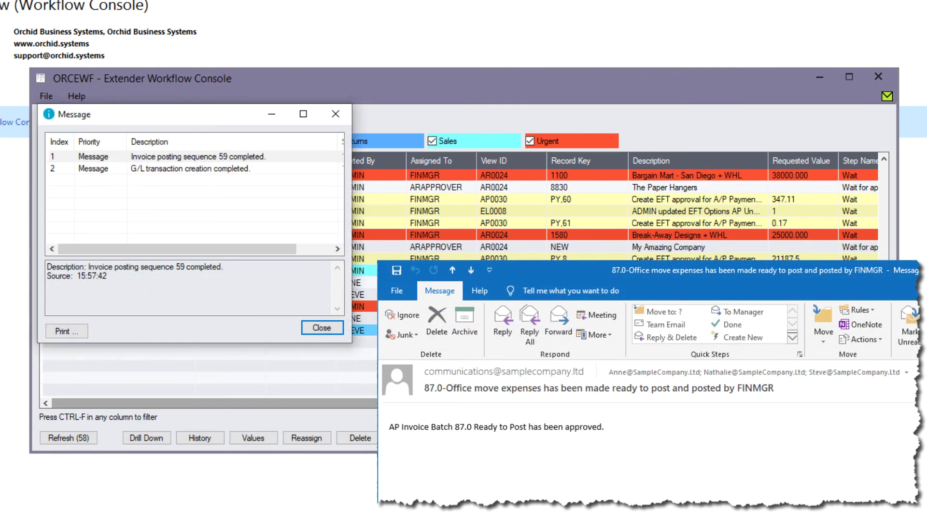
click(331, 331)
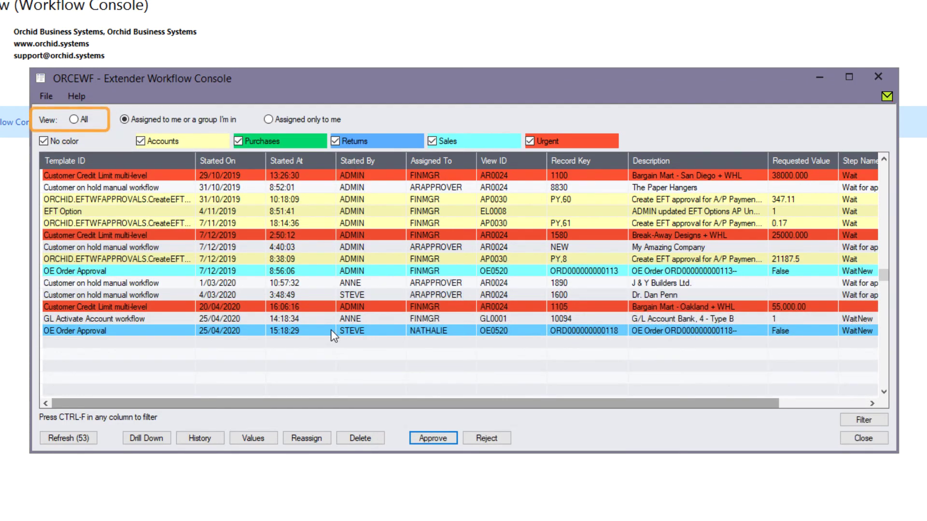
click(74, 120)
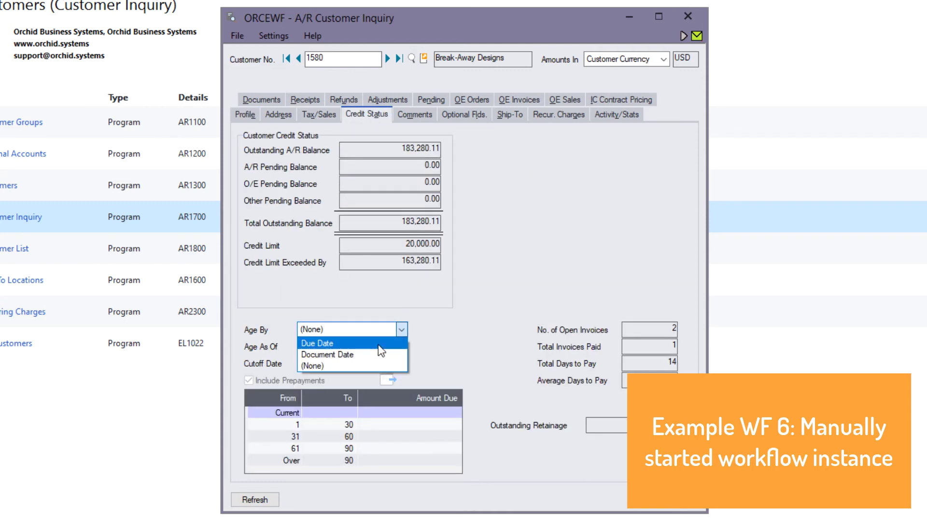
Calculate the Break-Away Designs aging on the credit status by Document Date, including prepayments.
click(375, 351)
click(248, 380)
click(387, 380)
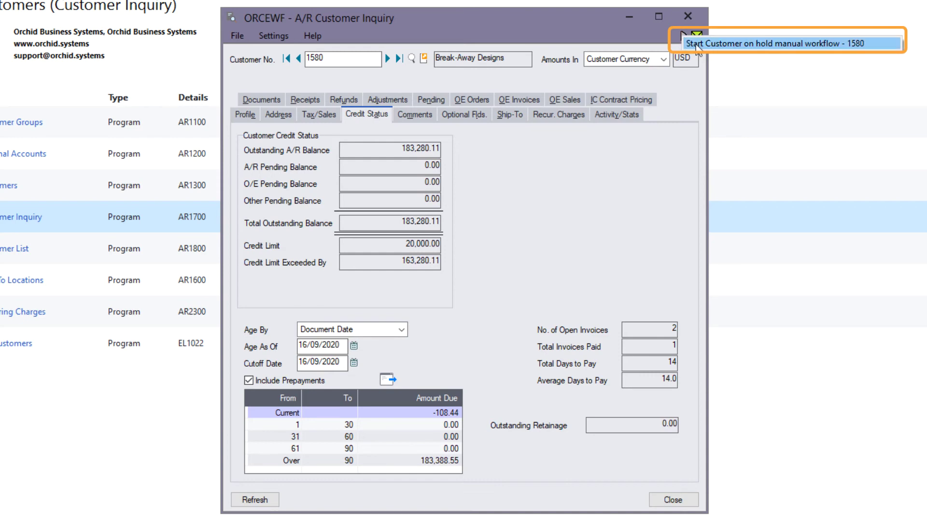
Start the Customer on hold manual workflow for Break-Away Designs with the reason "Customer put on hold-overdue by heaps".
click(697, 44)
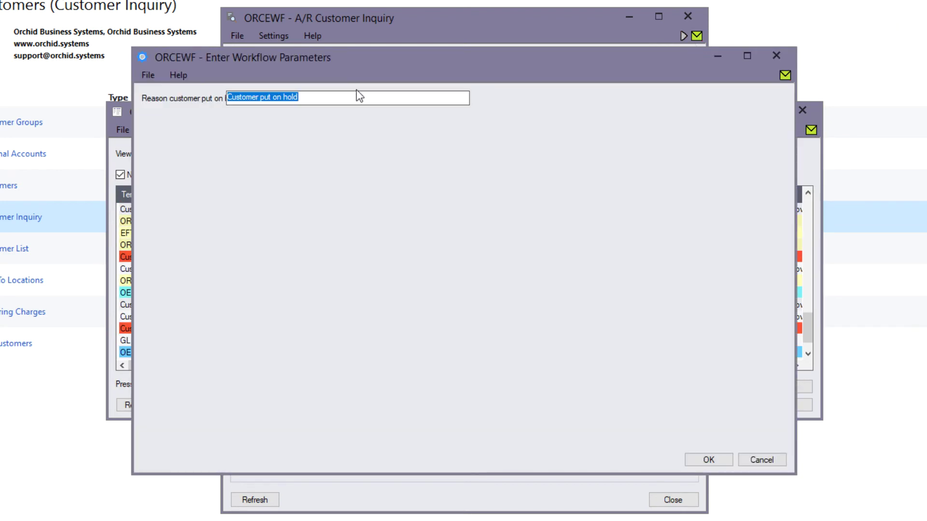
click(357, 98)
text(-)
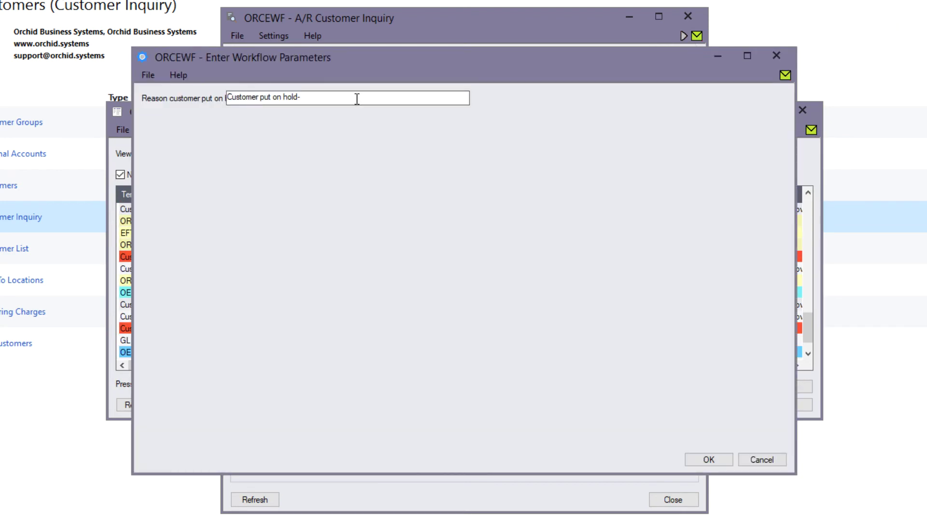
text(overdue by heaps)
click(703, 459)
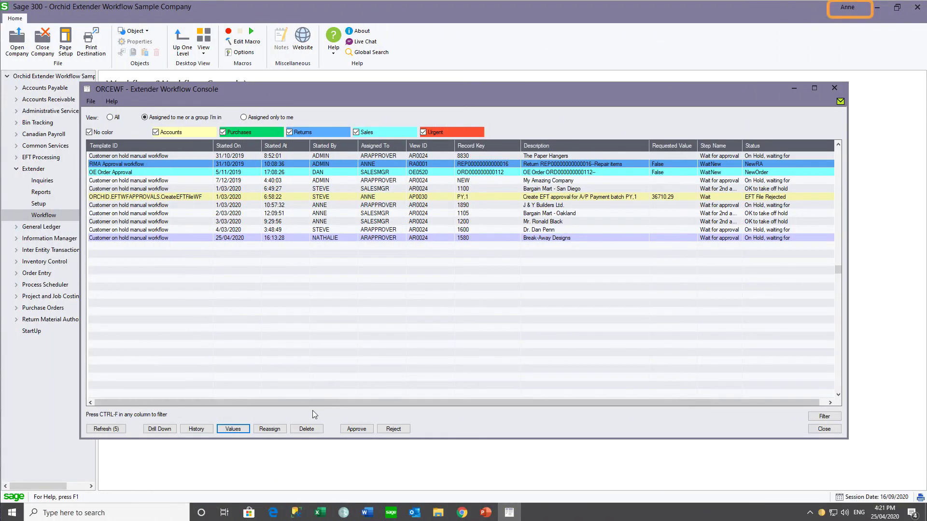
Drill down from the Break-Away Designs on-hold workflow to its A/R customer activity, view the available workflow actions and close the inquiry.
click(165, 239)
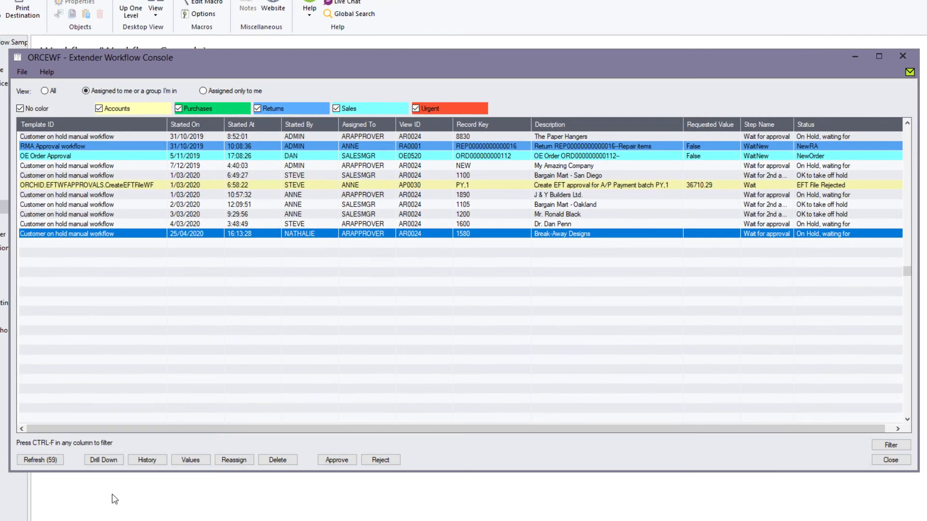
click(104, 460)
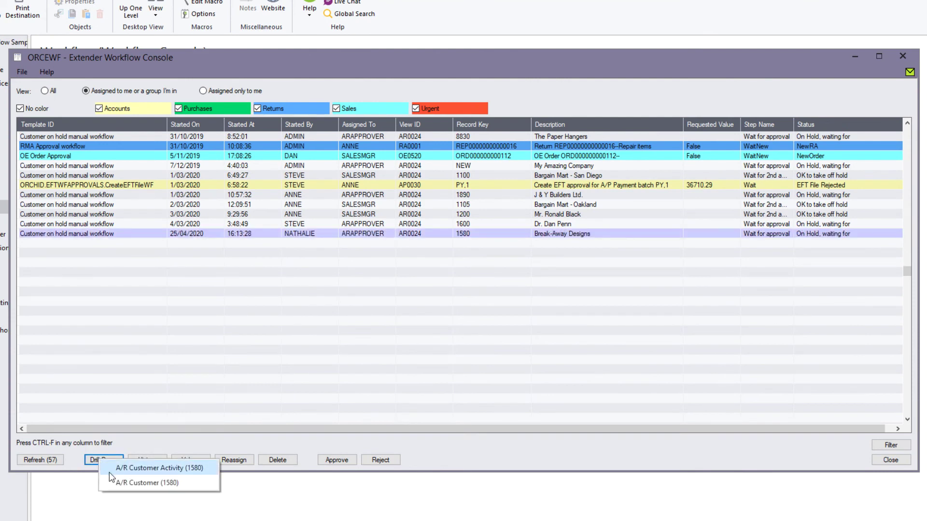
click(110, 472)
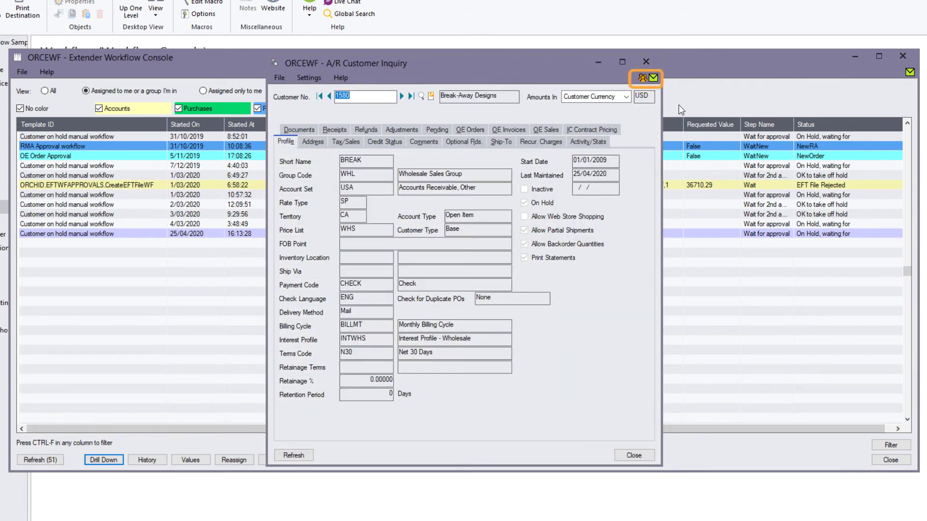
click(643, 79)
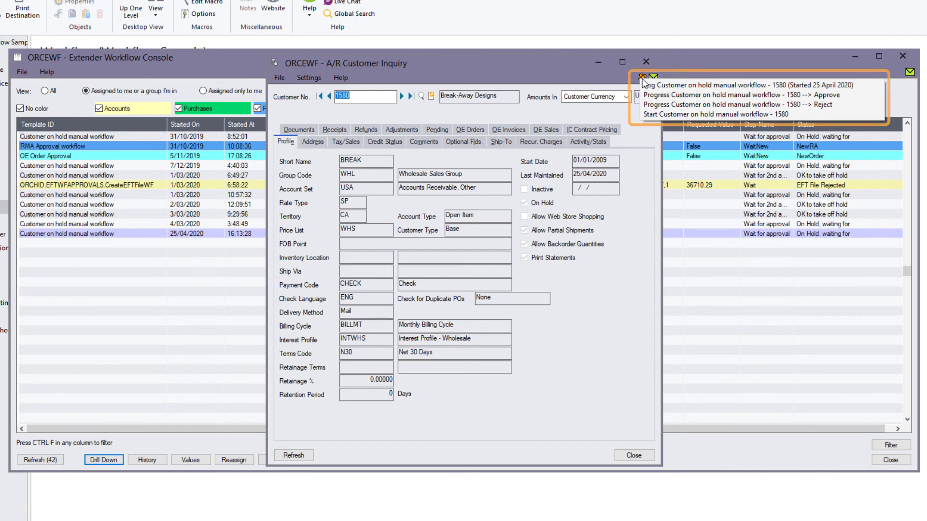
click(646, 61)
click(646, 62)
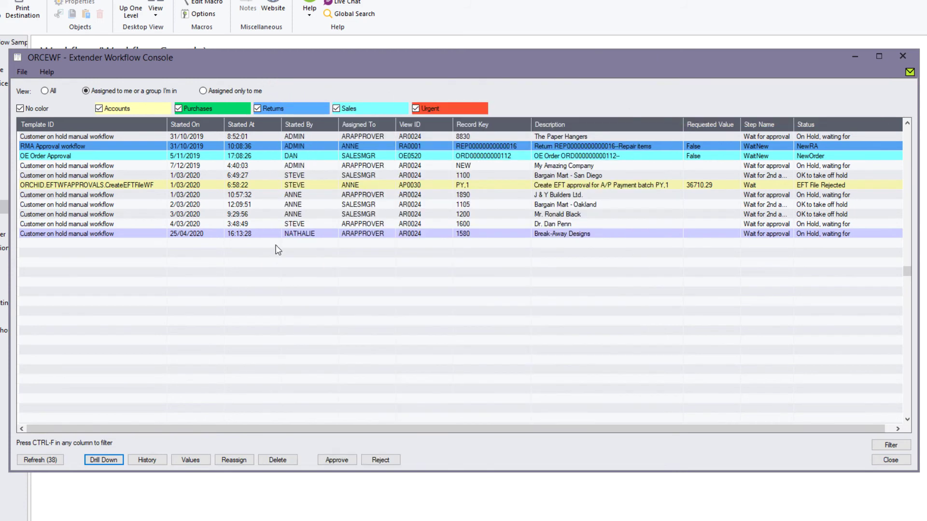
Approve the Break-Away Designs on-hold workflow and try to take the customer off hold as the same approver.
click(273, 234)
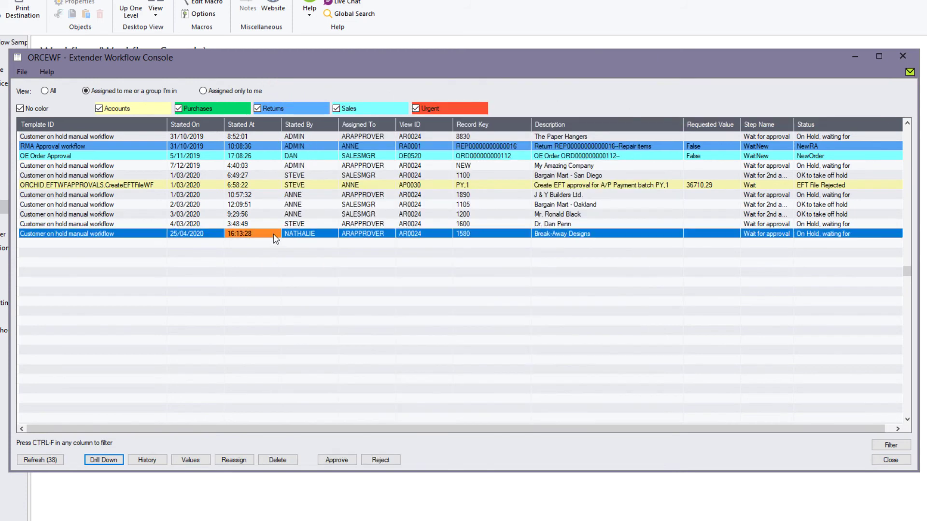
click(334, 460)
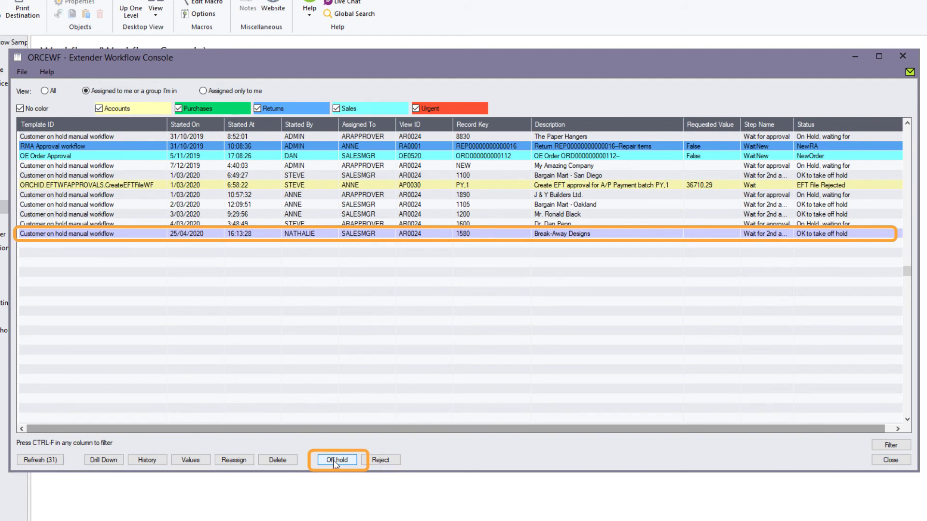
click(334, 460)
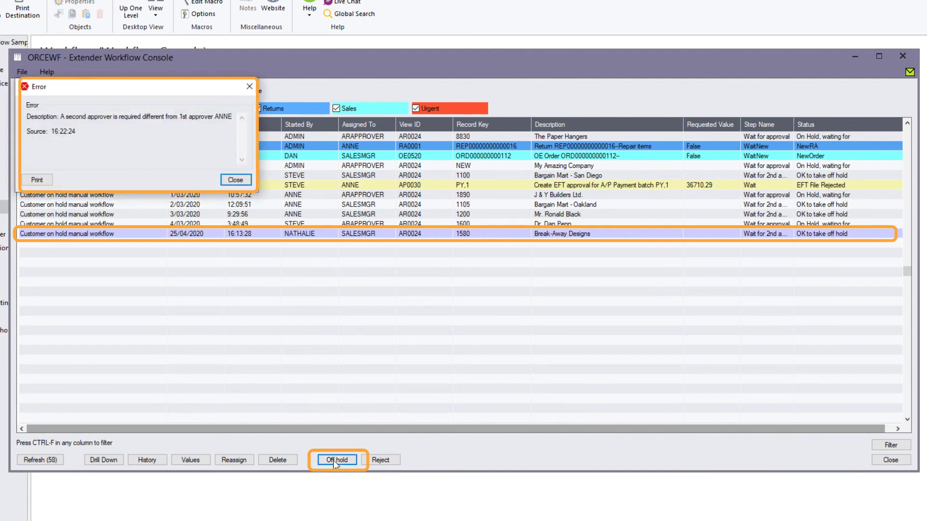